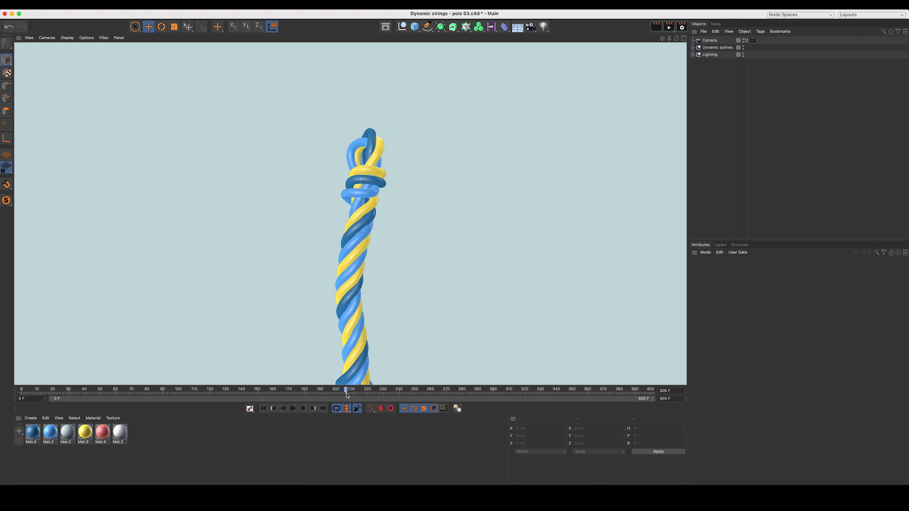
Scrub the finished rope animation back to show its top loop
mouse_move(346, 395)
left_mouse_down()
mouse_move(360, 396)
mouse_move(94, 400)
mouse_move(331, 396)
left_mouse_up()
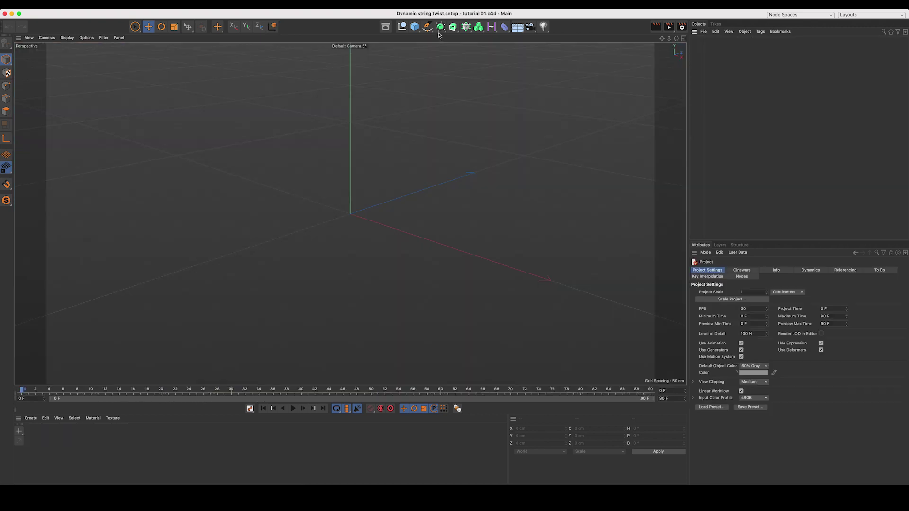
Create a Circle spline on the XZ plane with a 300 cm radius
left_click(425, 27)
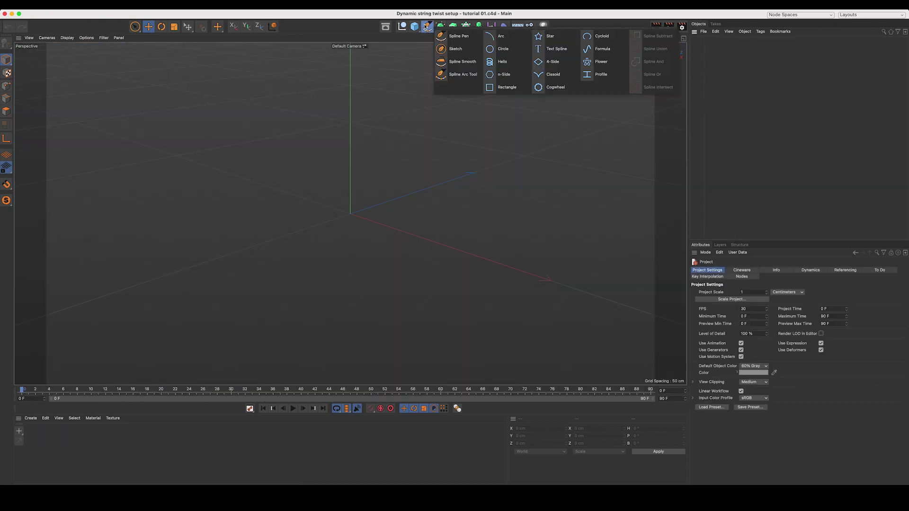
left_click(502, 49)
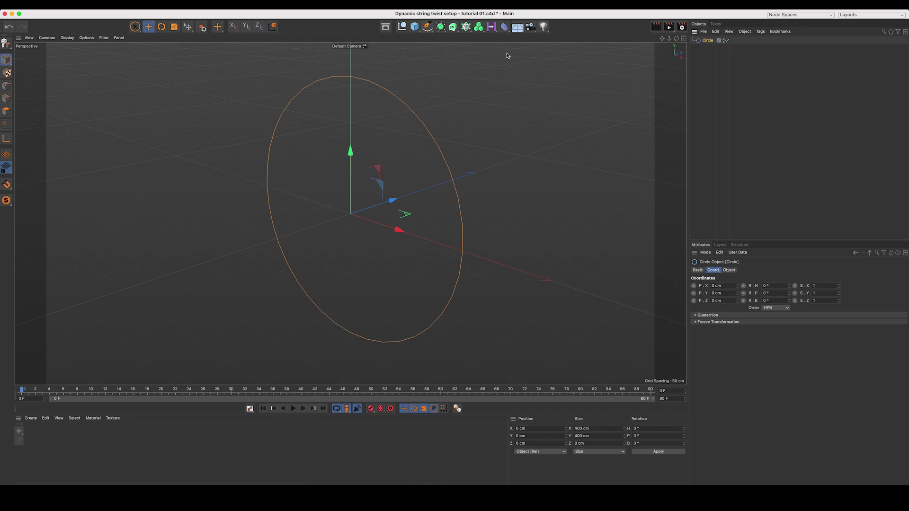
left_click(733, 271)
left_click(742, 321)
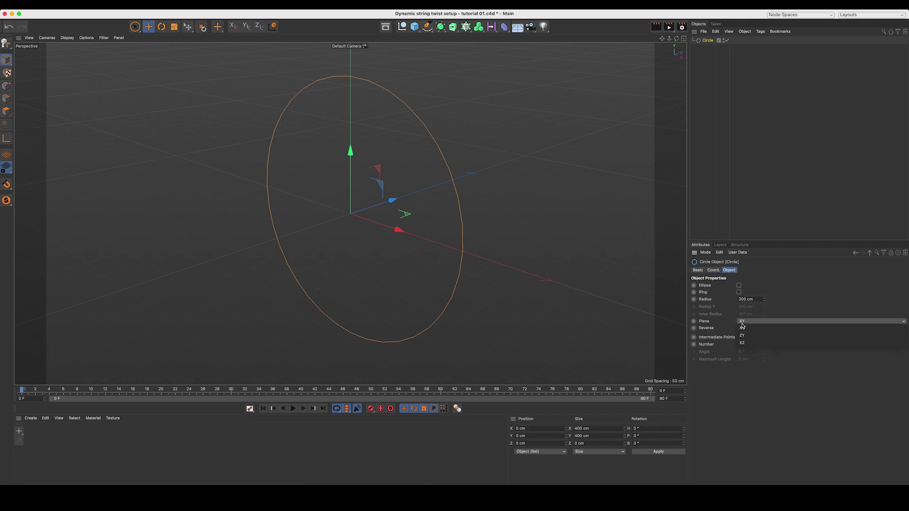
left_click(746, 344)
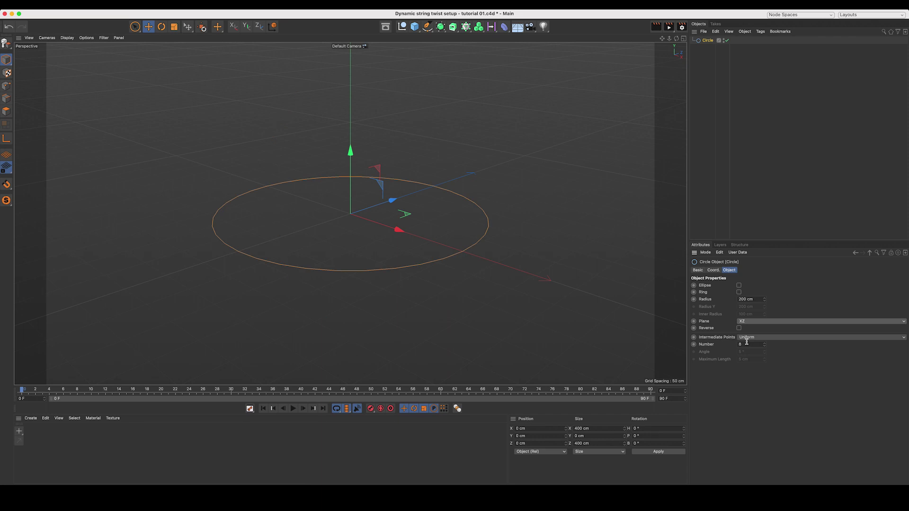
left_click(755, 298)
type("5")
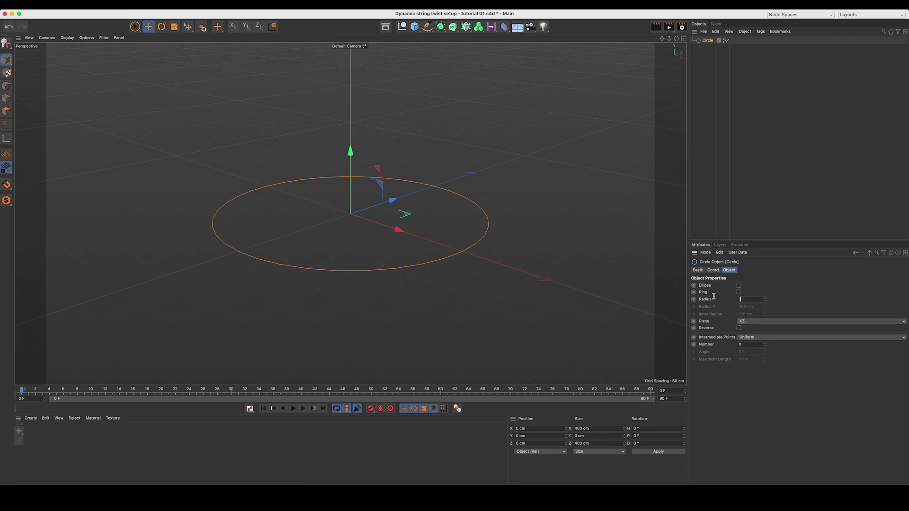
type("00")
key("Return")
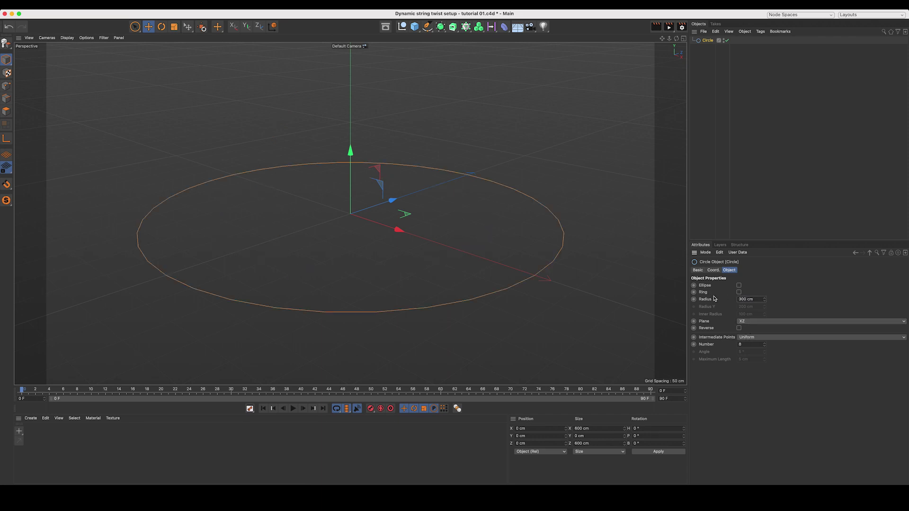
left_click(710, 151)
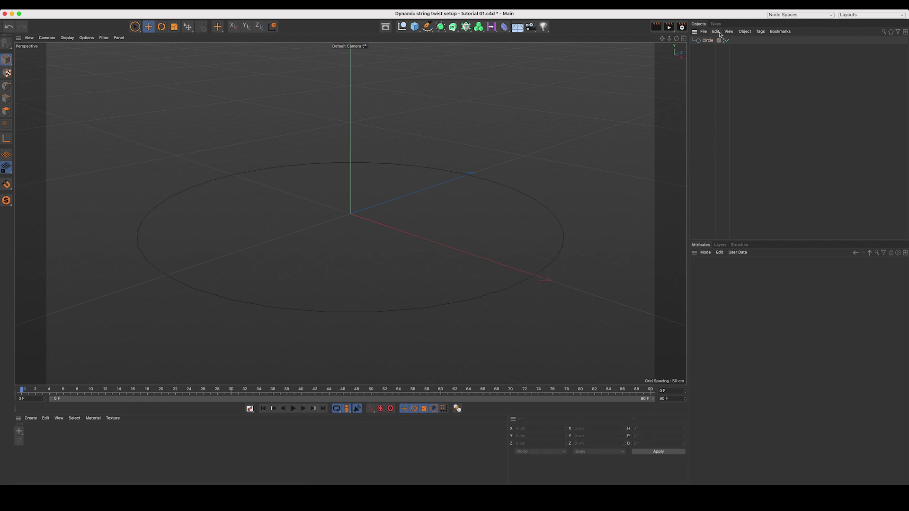
left_click(706, 42)
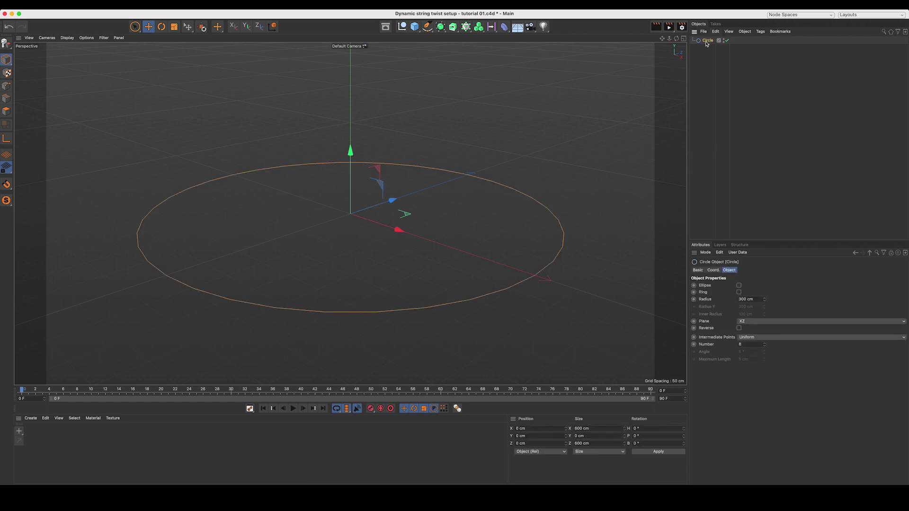
Add a Soft Body tag to the circle with a 10 cm collision margin
left_click(760, 32)
mouse_move(780, 118)
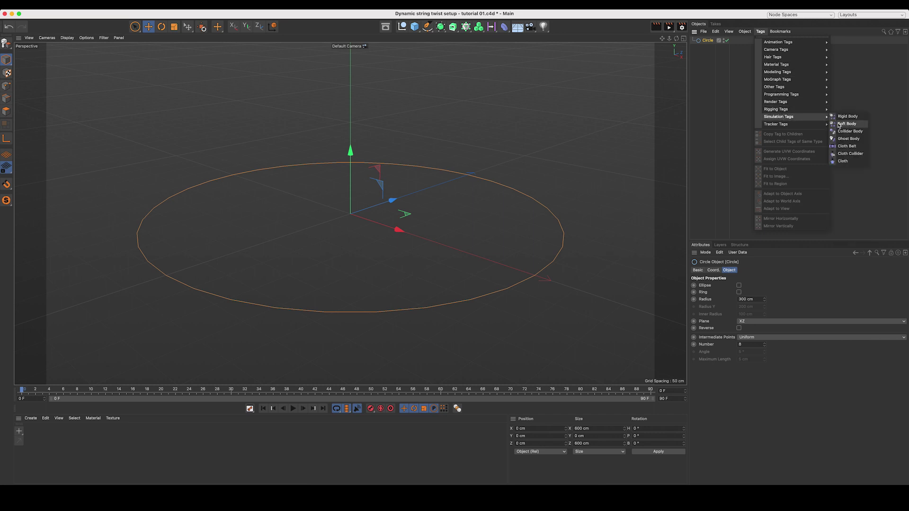
left_click(847, 124)
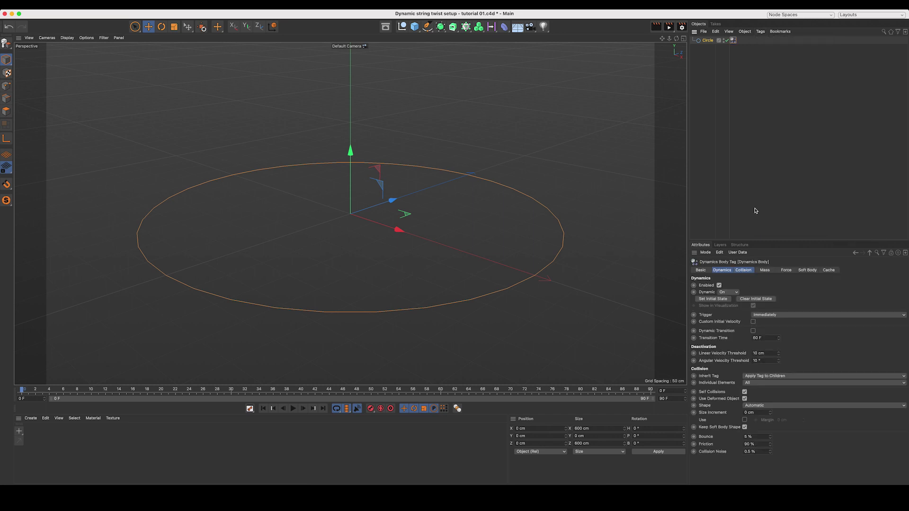
left_click(736, 270)
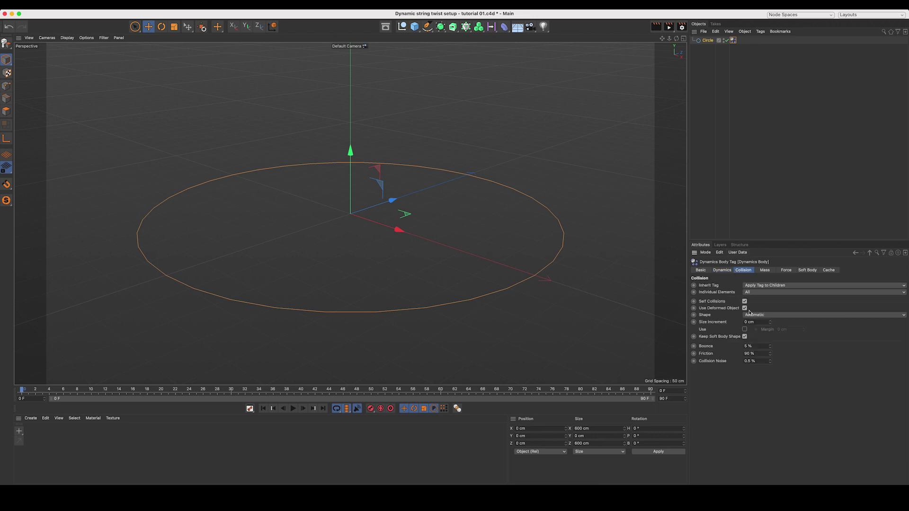
left_click(745, 331)
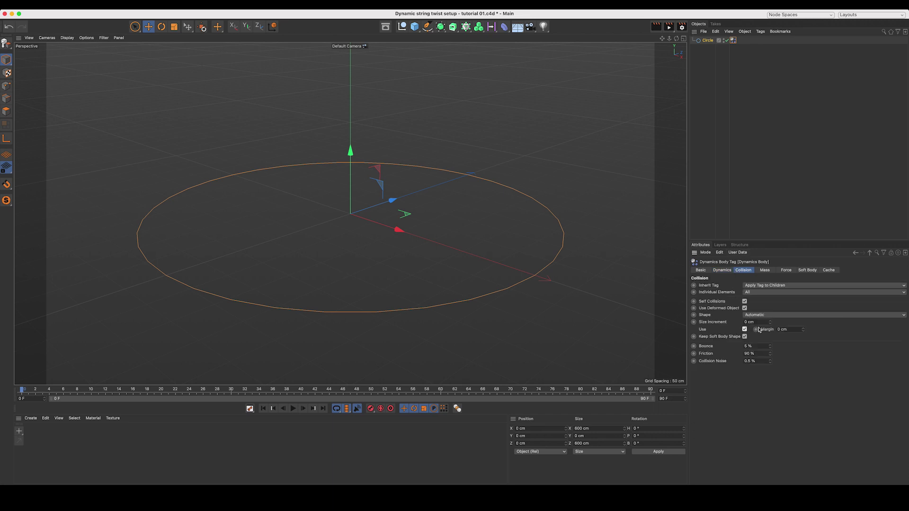
double_click(793, 329)
type("10")
key("Return")
Lower the soft body's Shear and Flexion damping to 5%
left_click(804, 272)
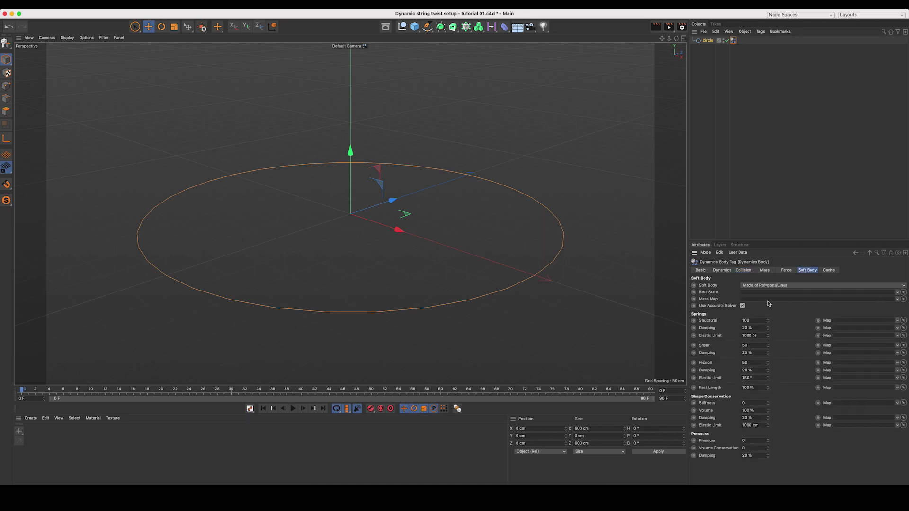
left_click(751, 345)
key("Tab")
type("5")
key("Tab")
type("5")
left_click(706, 40)
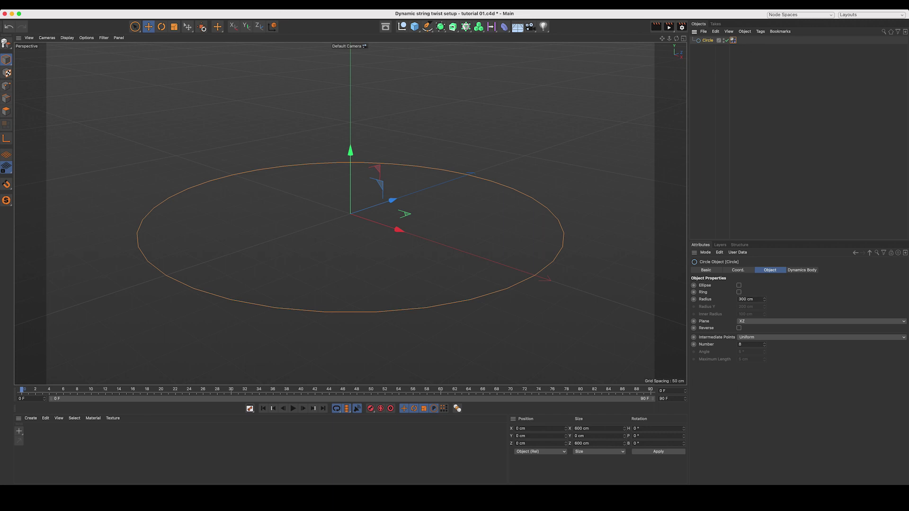
Add a Tracer set to Connect All Objects, closed B-Spline, Natural intermediate points, Number 10
left_click(235, 5)
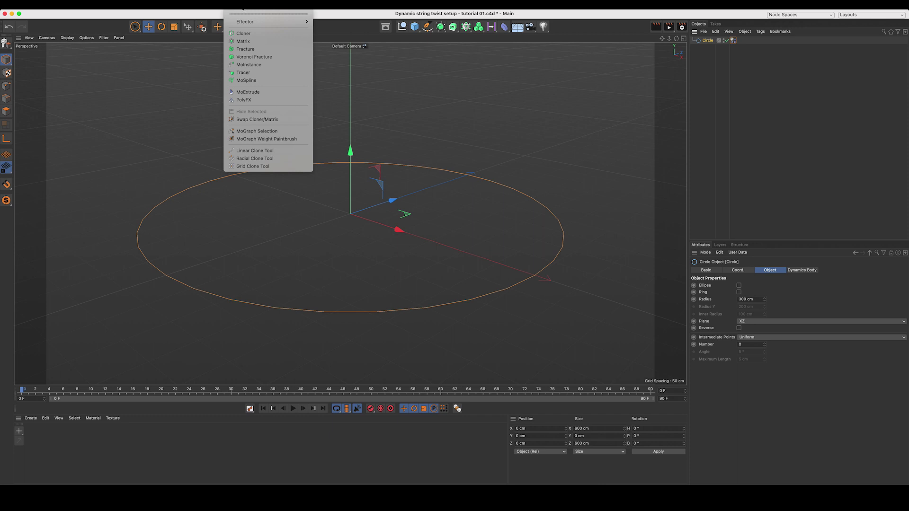
left_click(246, 75)
left_click(775, 327)
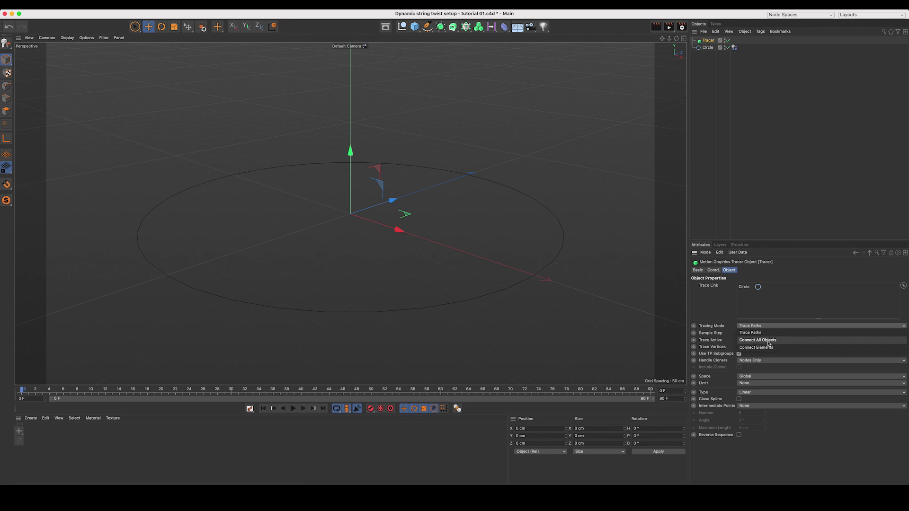
left_click(767, 341)
left_click(739, 400)
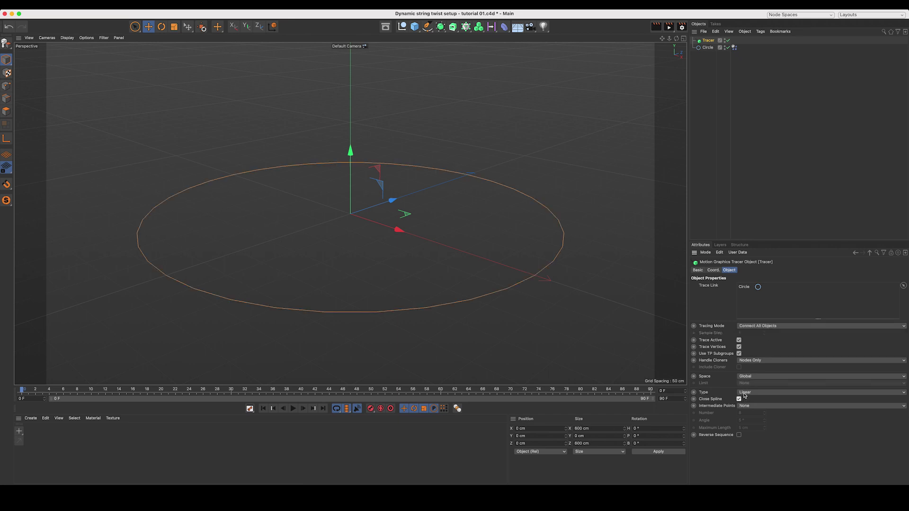
left_click(744, 393)
left_click(752, 420)
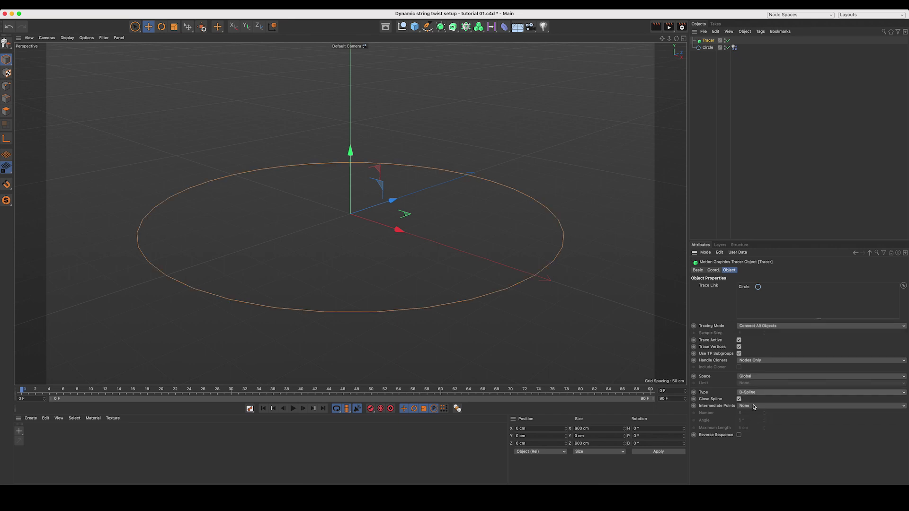
left_click(754, 407)
left_click(754, 422)
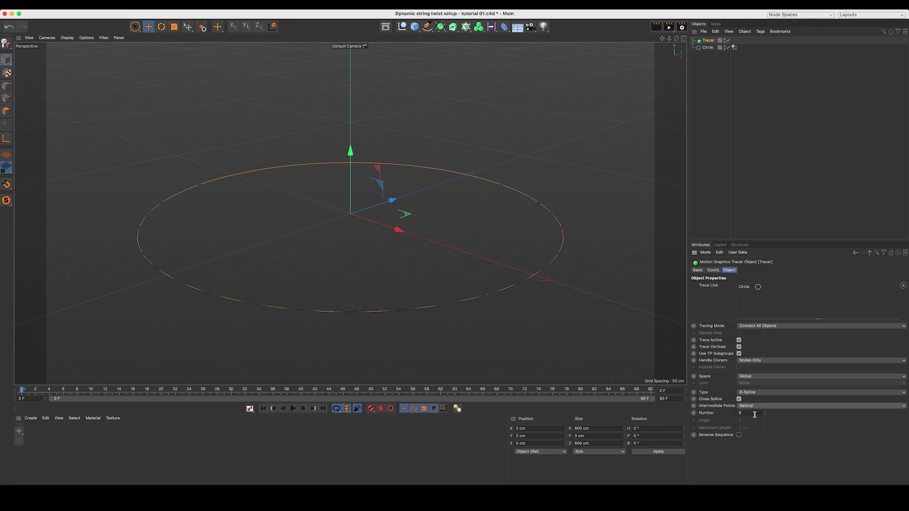
left_click(754, 413)
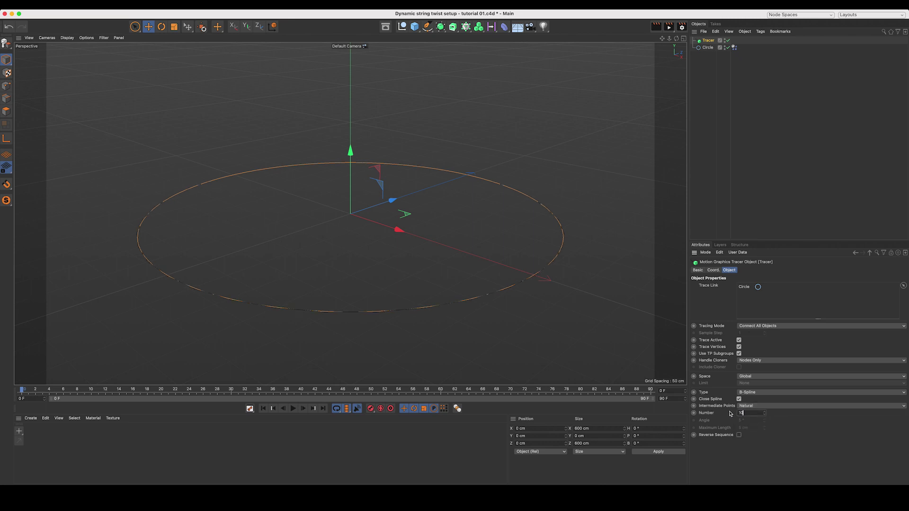
left_click(705, 113)
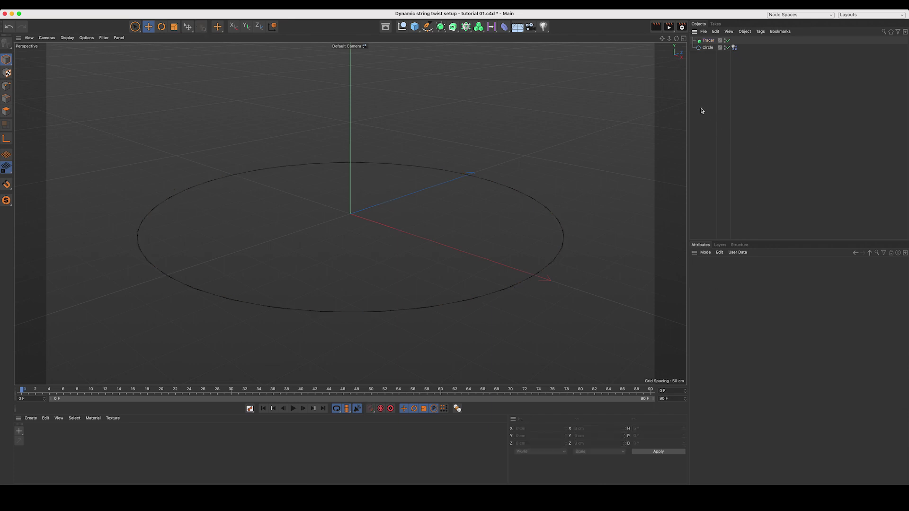
Wrap the Tracer in a Sweep and add an n-Side spline as its profile
left_click(709, 41)
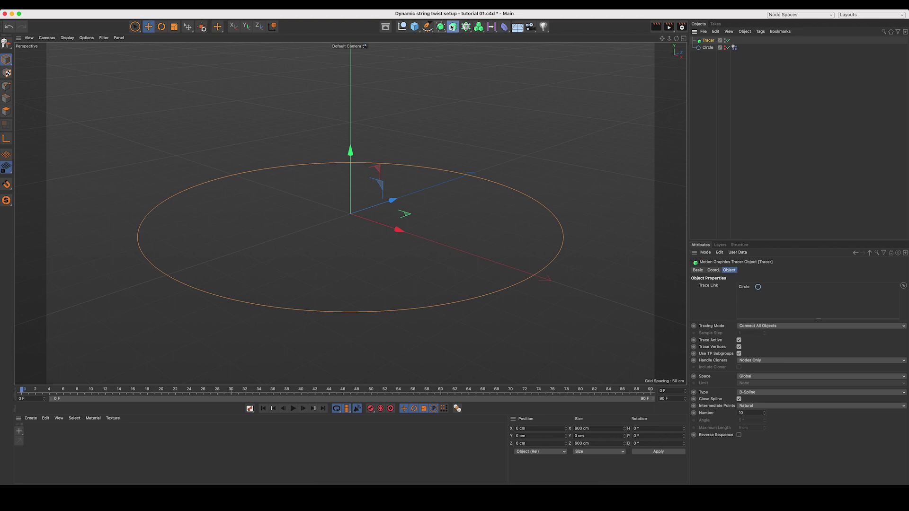
left_click(452, 27)
left_click(475, 72, "alt")
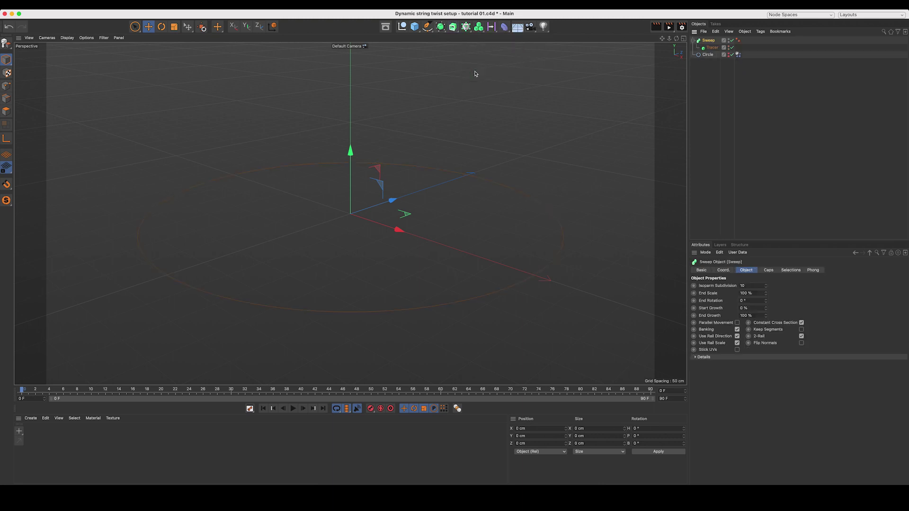
left_click(428, 26)
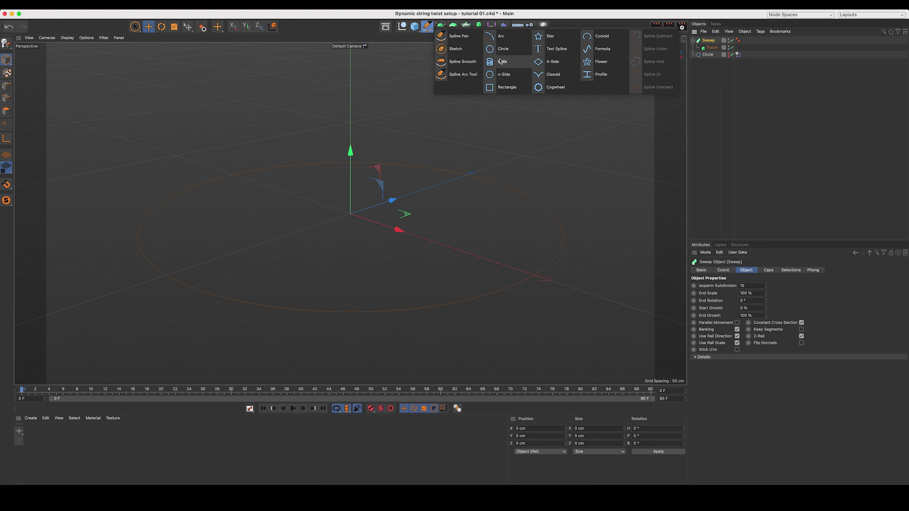
left_click(503, 74)
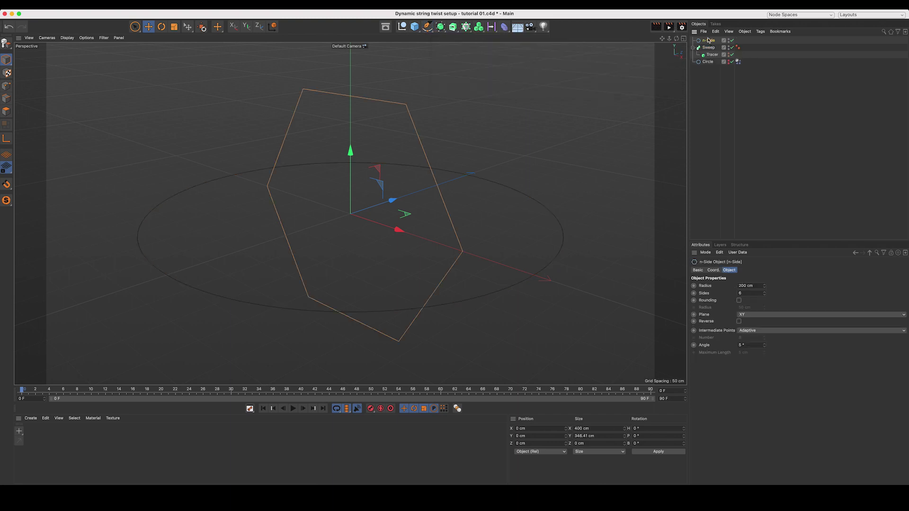
left_click_drag(707, 40, 709, 51)
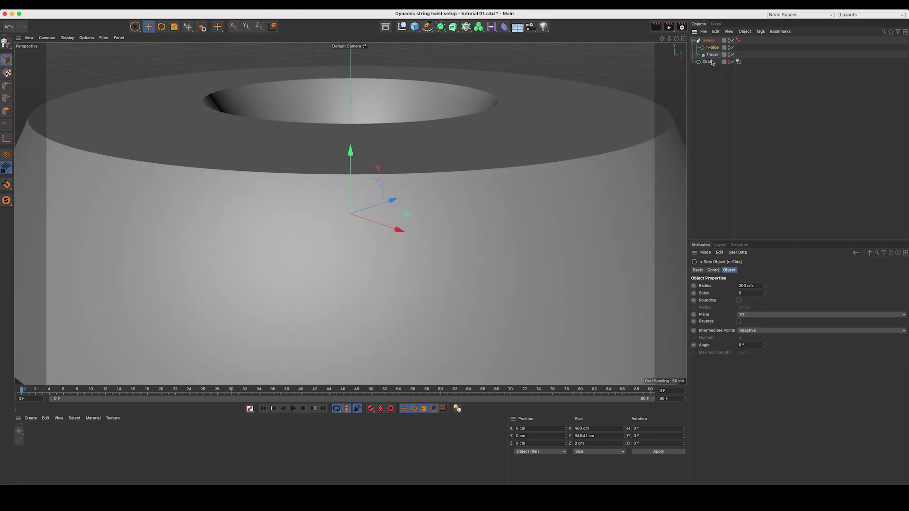
Give the n-Side profile a 10 cm radius and 10 sides
left_click_drag(756, 284, 728, 287)
type("10")
key("Tab")
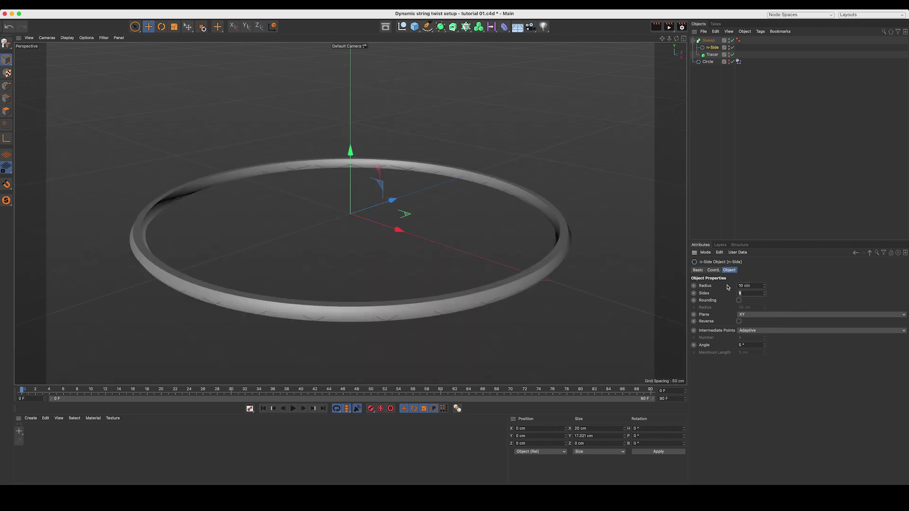
type("10")
key("Return")
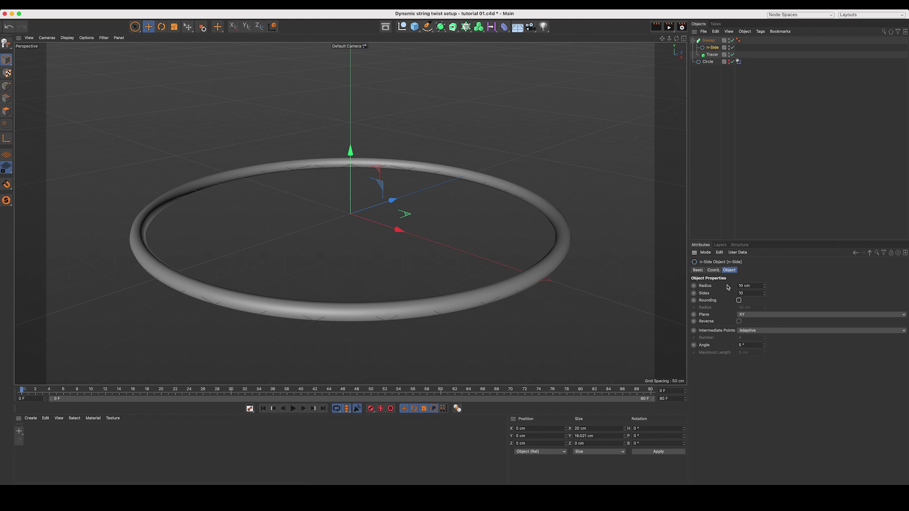
left_click(708, 188)
left_click(706, 41)
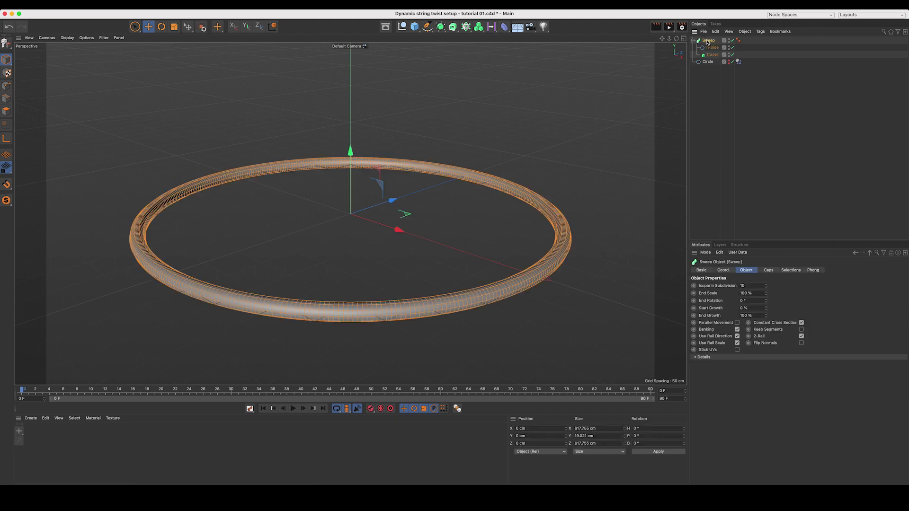
Group the four string objects under a null named 'Dynamic String setup'
left_click_drag(710, 83, 701, 35)
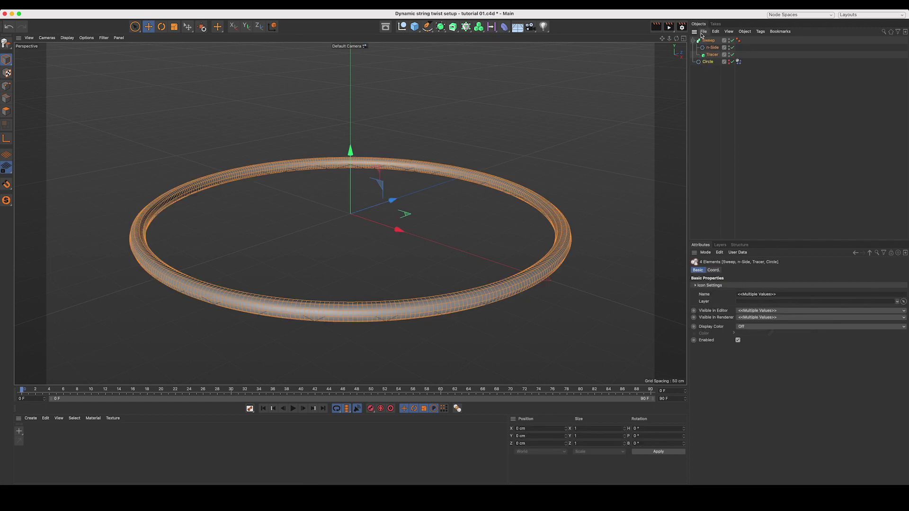
key("alt+g")
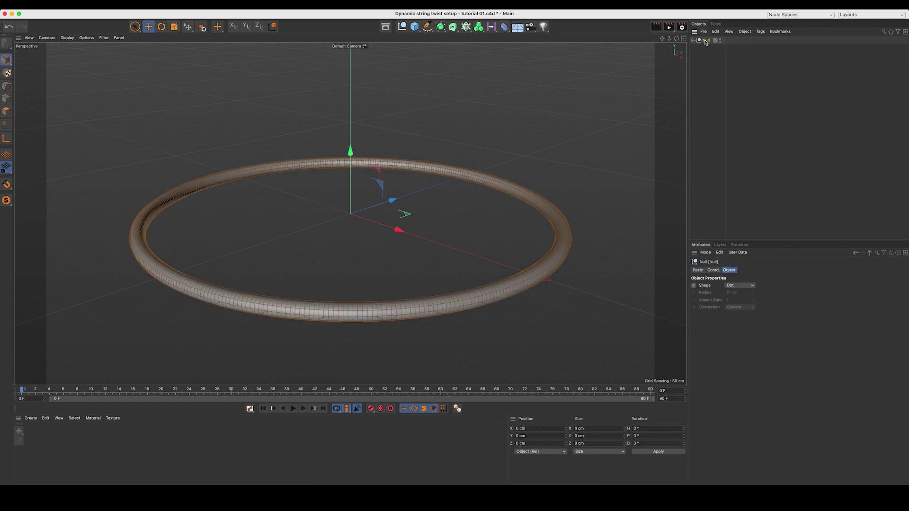
double_click(706, 40)
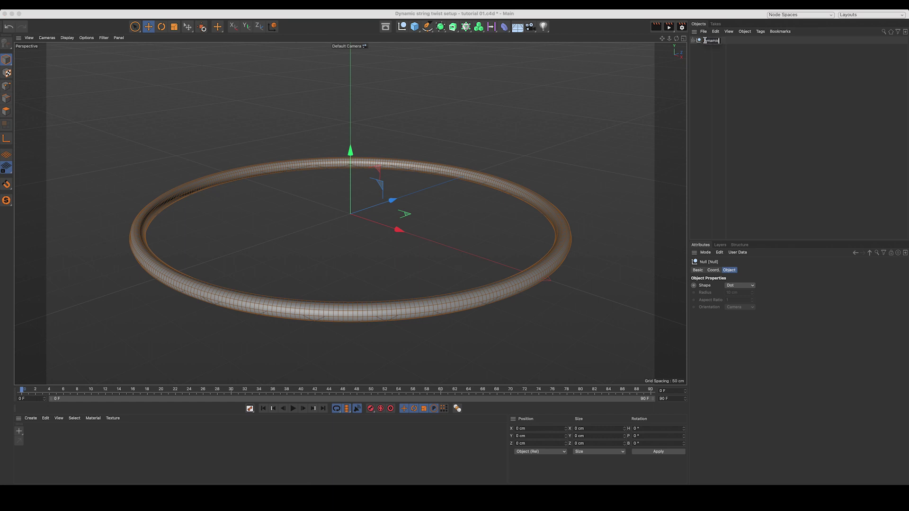
type("g s")
key("Return")
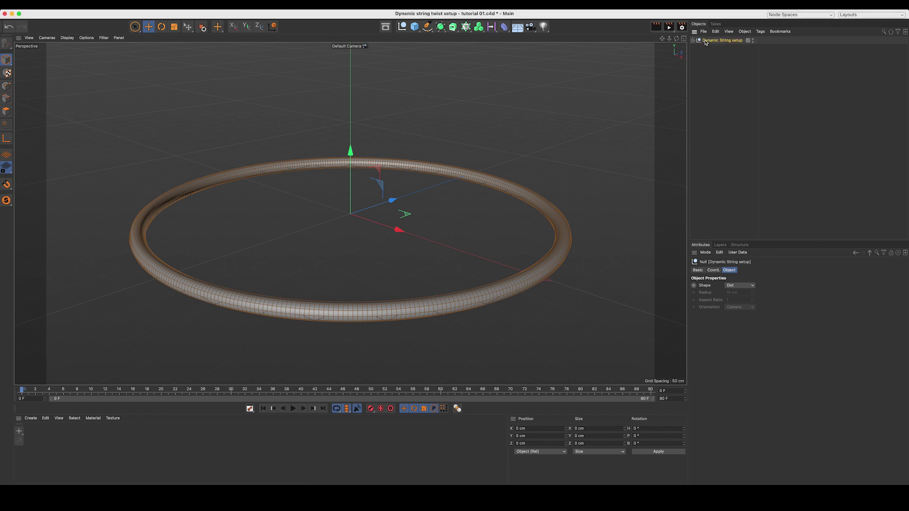
left_click(719, 58)
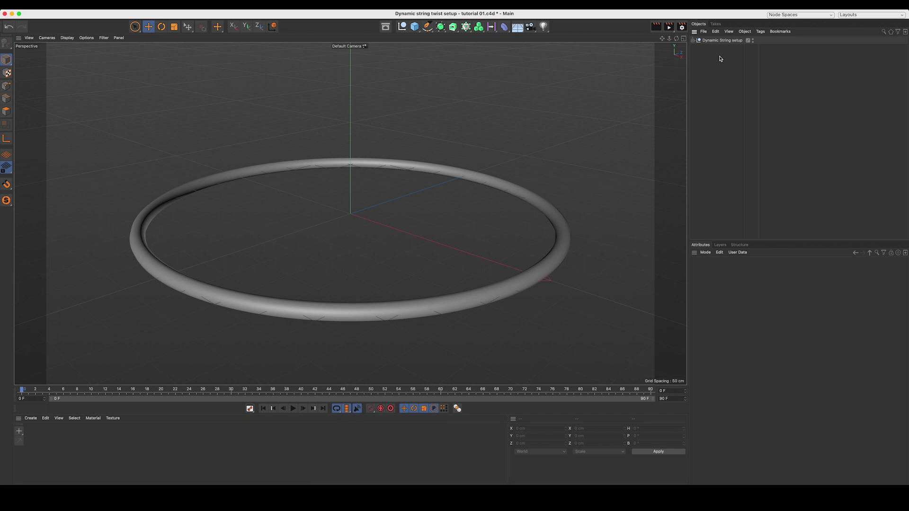
Set the project's dynamics Gravity to 0 and Expert Steps per Frame to 10
key("super+d")
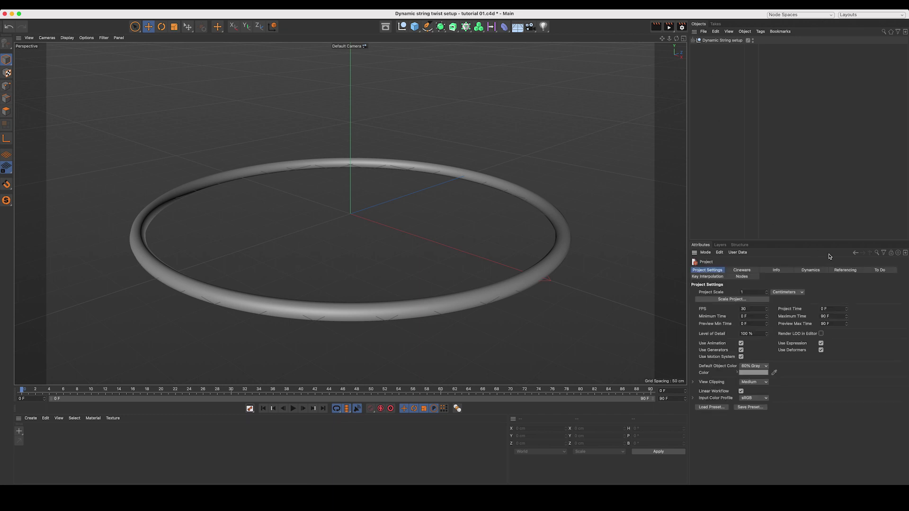
left_click(810, 269)
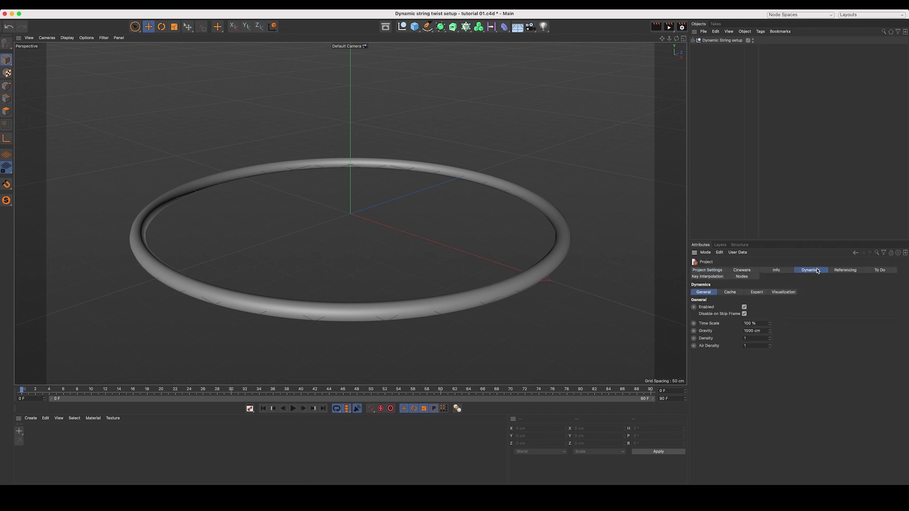
double_click(764, 330)
type("0")
left_click(757, 292)
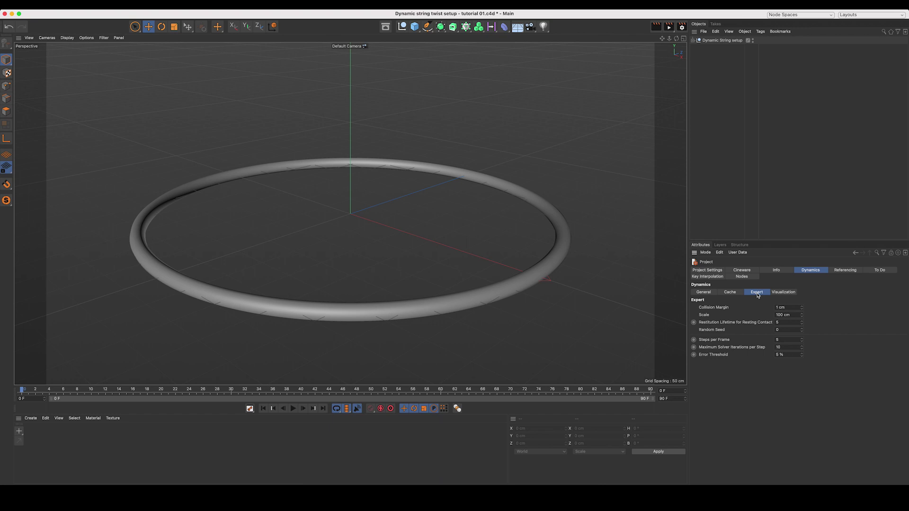
left_click(785, 340)
Add a Cylinder with radius 20 cm, height 1000 cm and 100 height segments
left_click(414, 27)
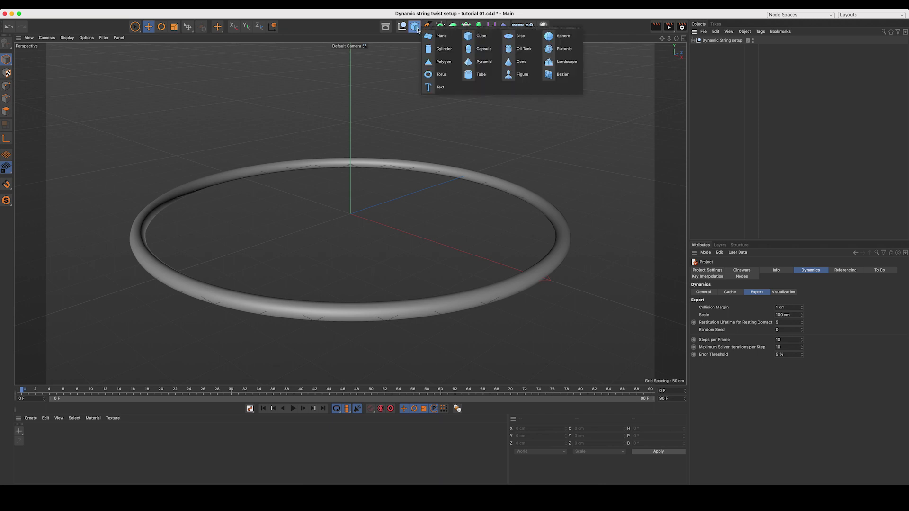
left_click(449, 49)
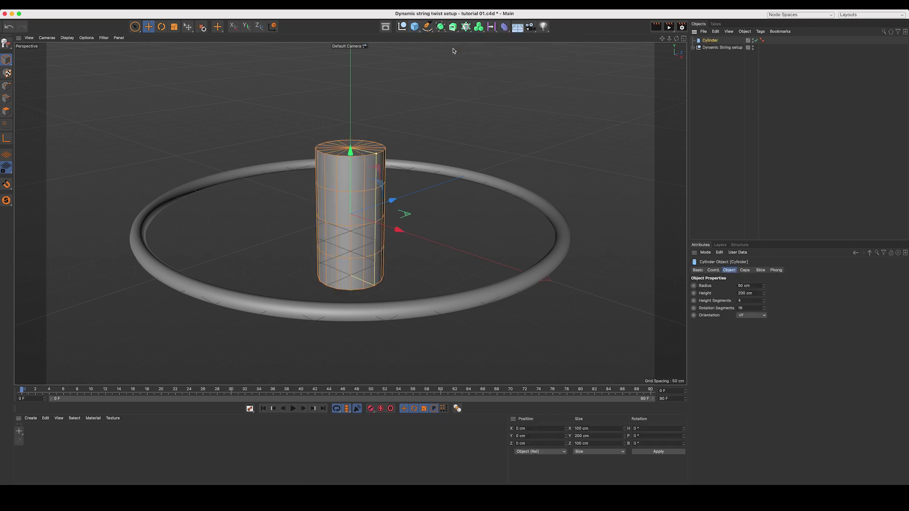
left_click(756, 286)
type("20")
key("Tab")
type("1")
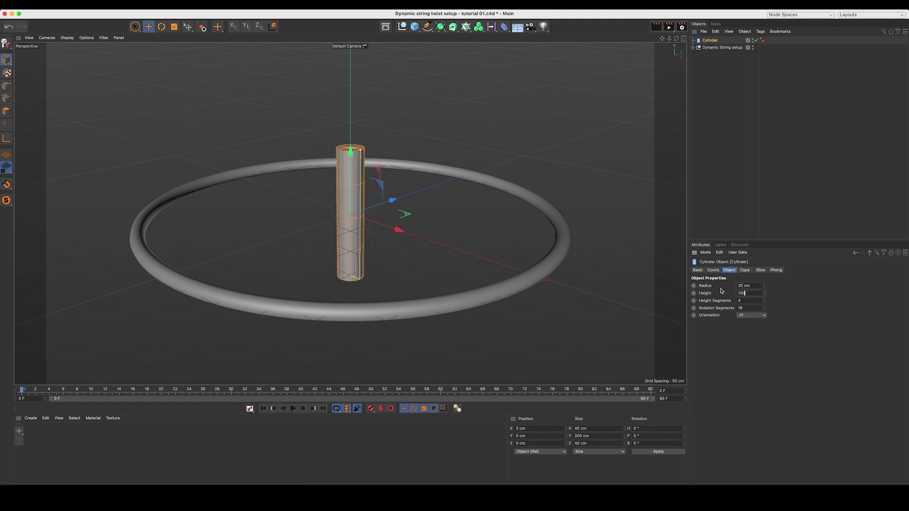
type("000")
key("Return")
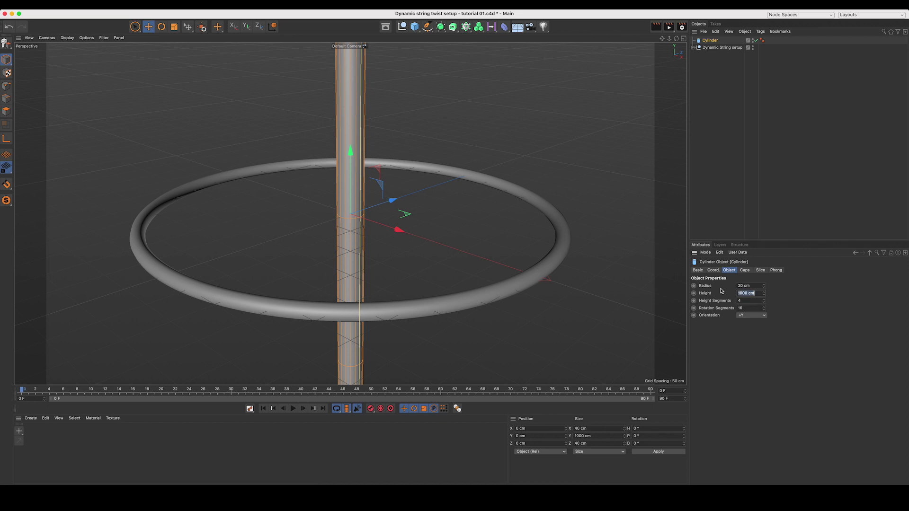
key("Tab")
left_click_drag(763, 300, 763, 293)
double_click(760, 301)
type("100")
key("Return")
Place the cylinder at X -265 cm and a copy at X 265 cm in Top view
left_click(683, 39)
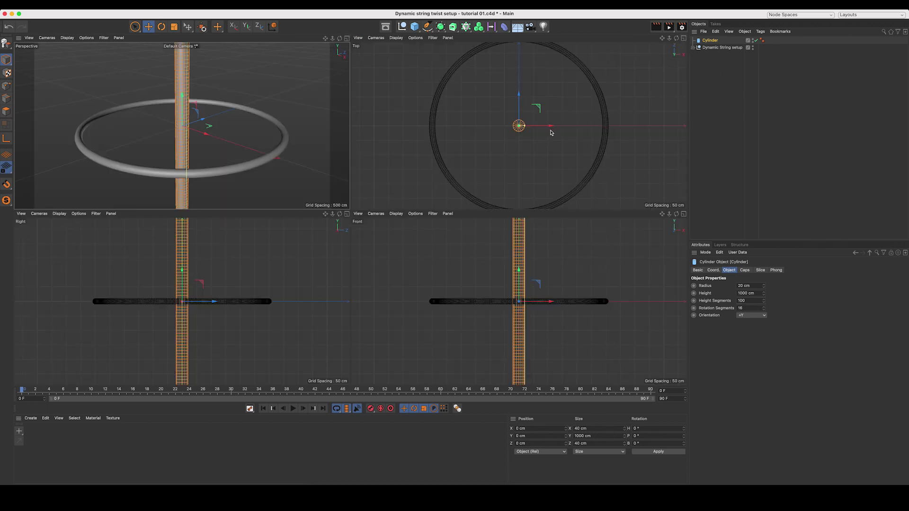
left_click_drag(550, 131, 472, 130)
scroll(435, 129, "up", 5)
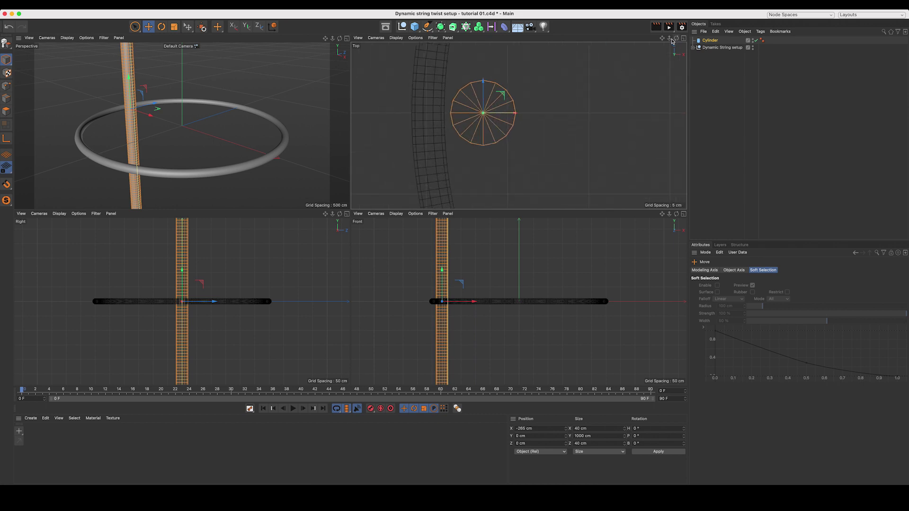
left_click_drag(671, 41, 570, 110)
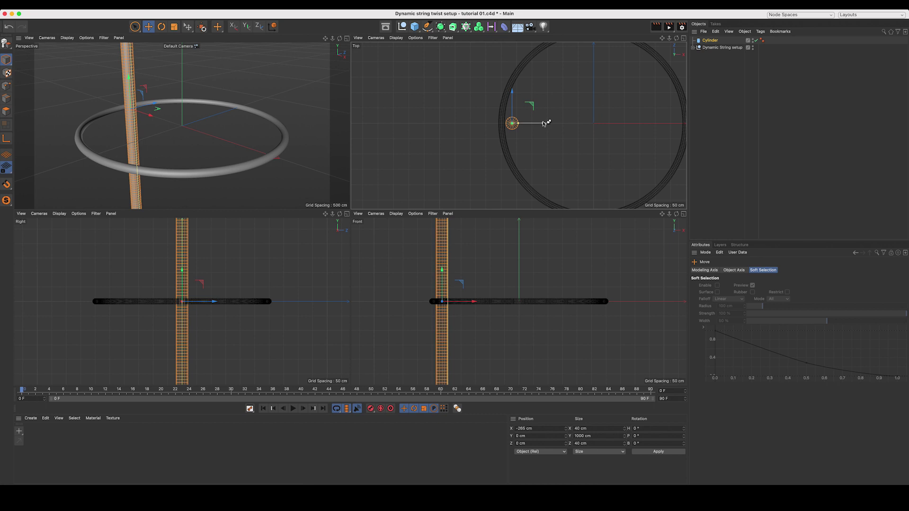
left_click_drag(544, 123, 696, 122)
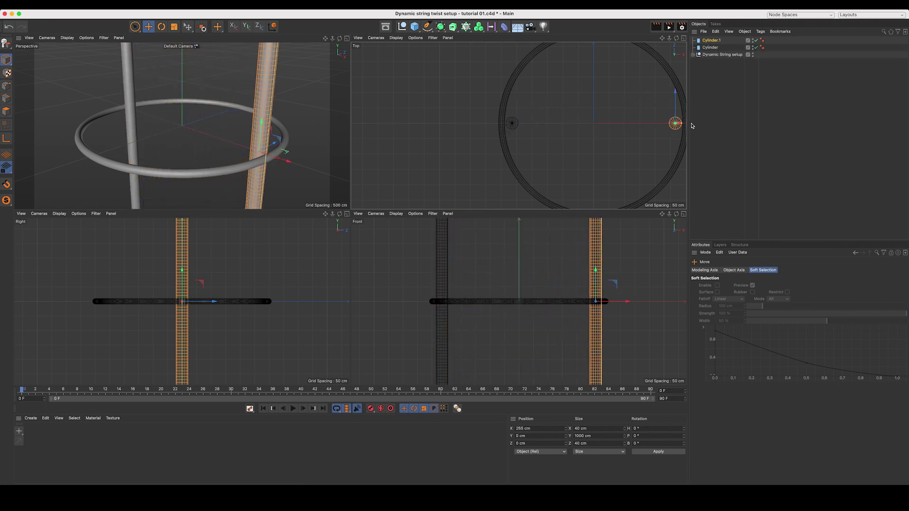
scroll(687, 125, "up", 5)
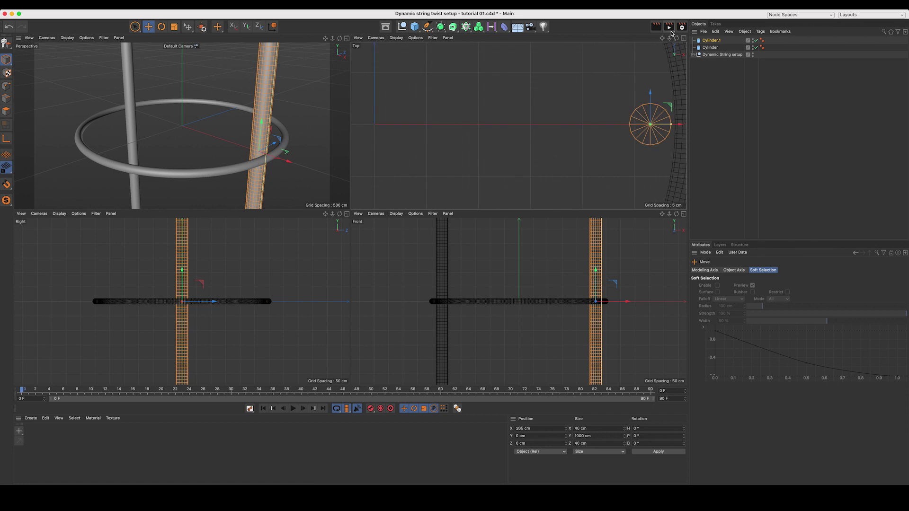
left_click_drag(662, 39, 573, 39)
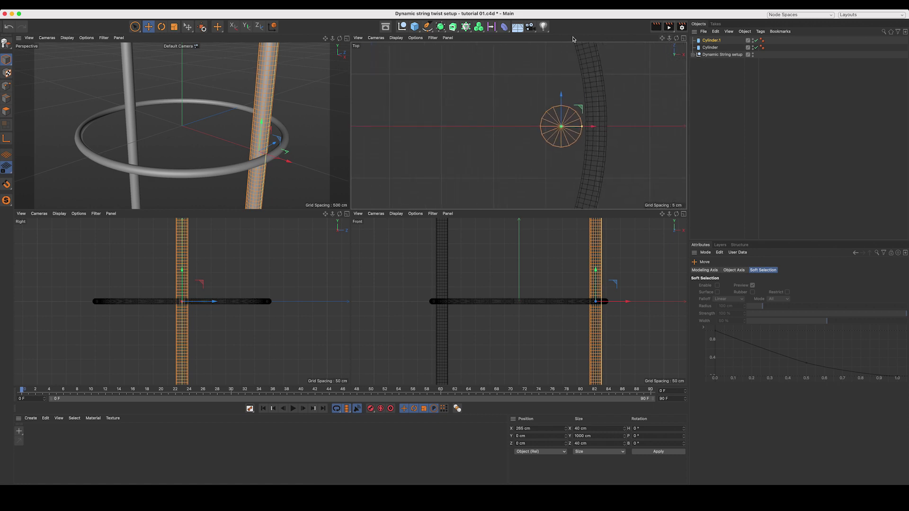
Return to the single perspective view and orbit to a level side view of the ring
left_click(346, 37)
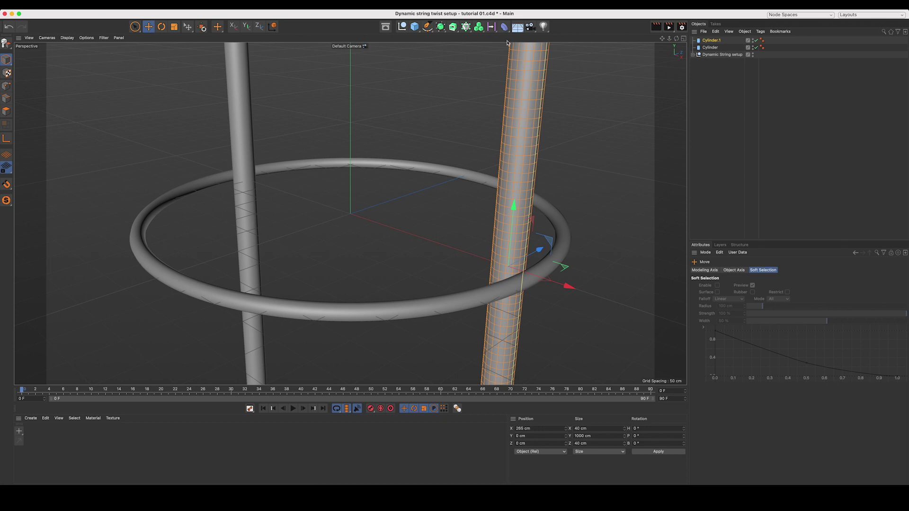
left_click(703, 81)
left_click(715, 55)
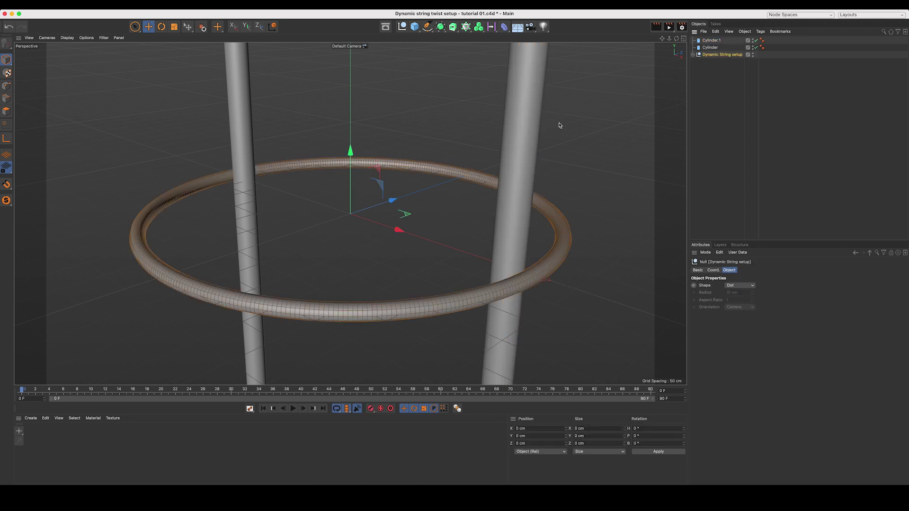
scroll(475, 161, "down", 1)
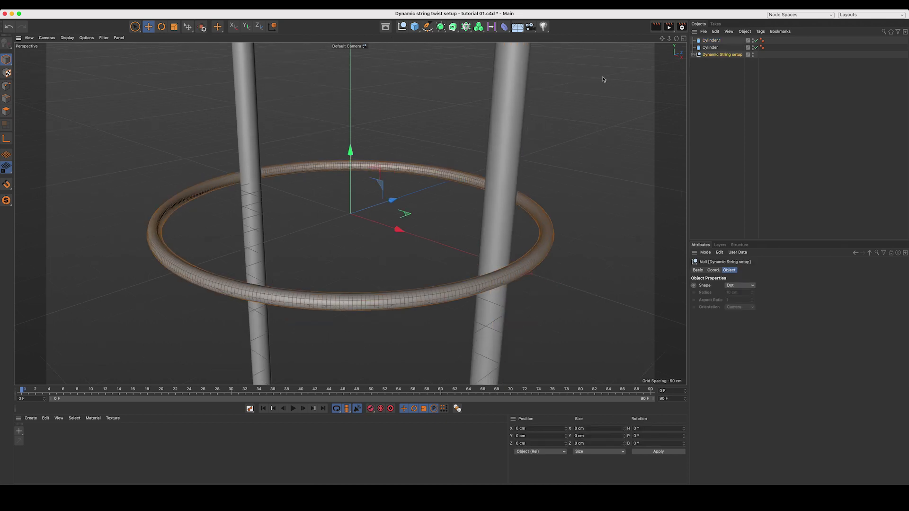
mouse_move(676, 38)
left_mouse_down()
mouse_move(669, 23)
mouse_move(661, 41)
left_mouse_up()
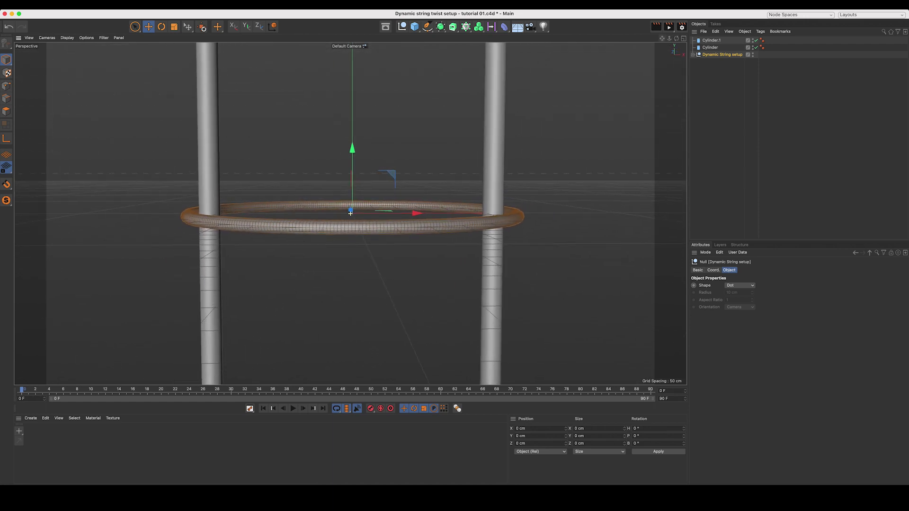
Add an active Camera with heading and pitch at 0 and X position 0 cm
left_click(530, 26)
left_click(754, 41)
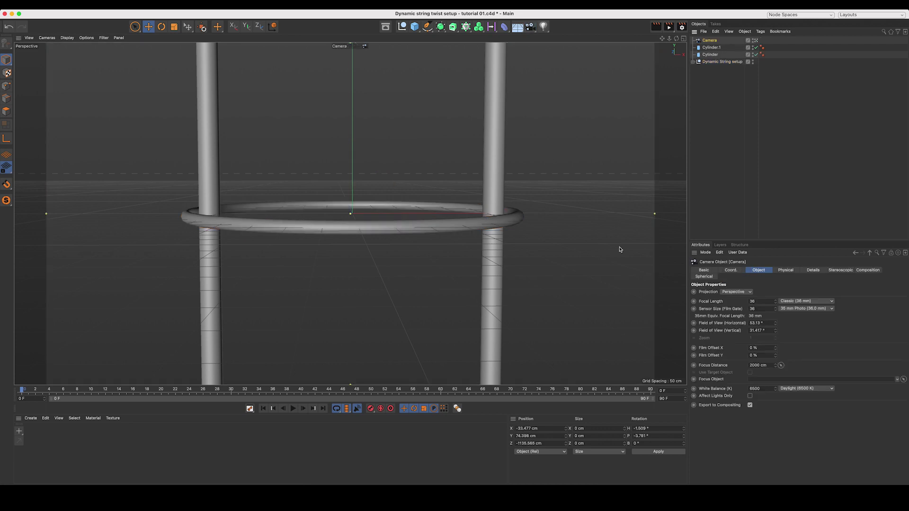
left_click(657, 429)
type("0")
key("Tab")
type("0")
key("Return")
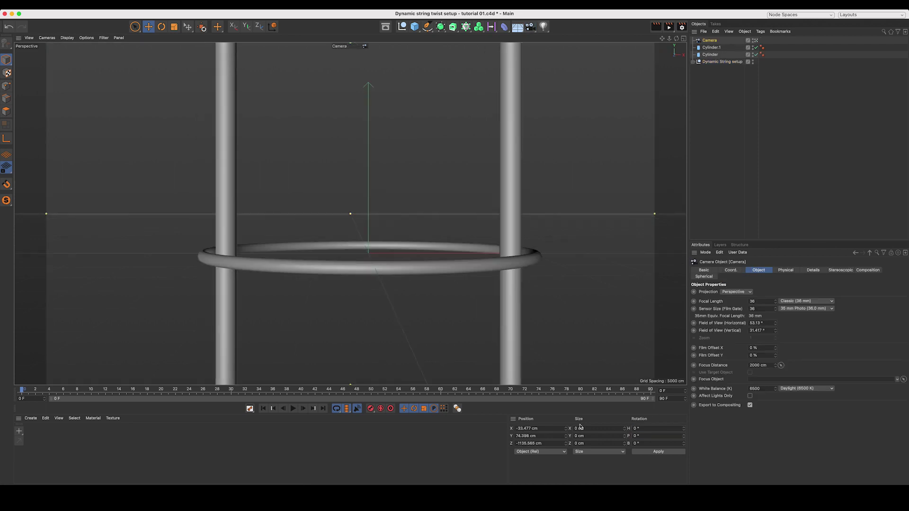
left_click(548, 428)
type("0")
key("Return")
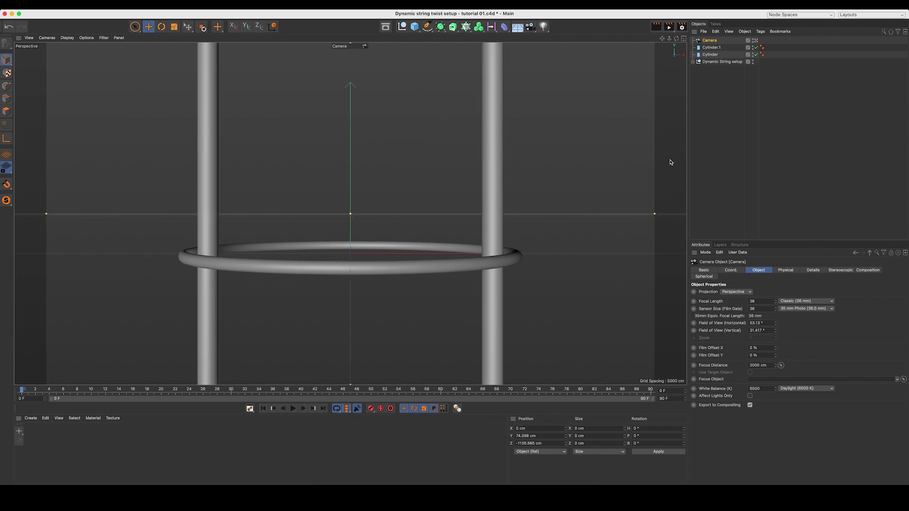
left_click(707, 146)
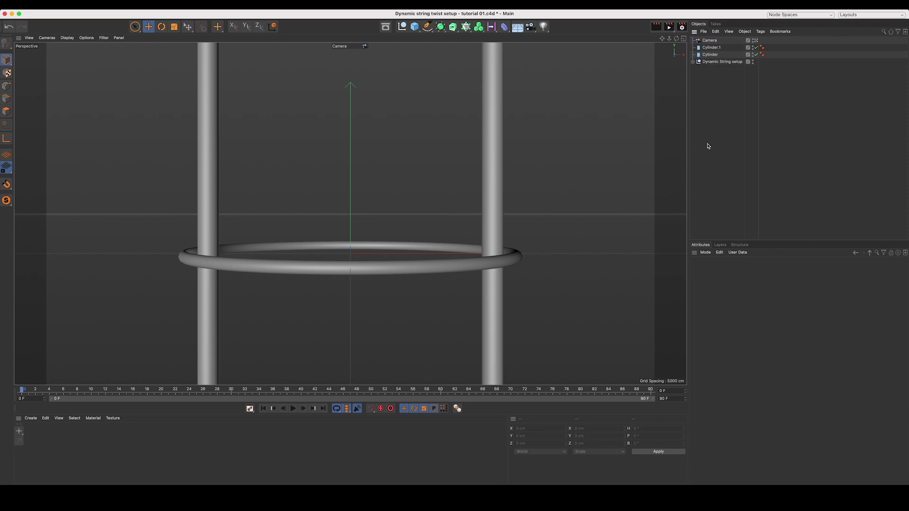
Rename the cylinders 'Cylinder - right' and 'Cylinder - left'
left_click(706, 48)
double_click(706, 49)
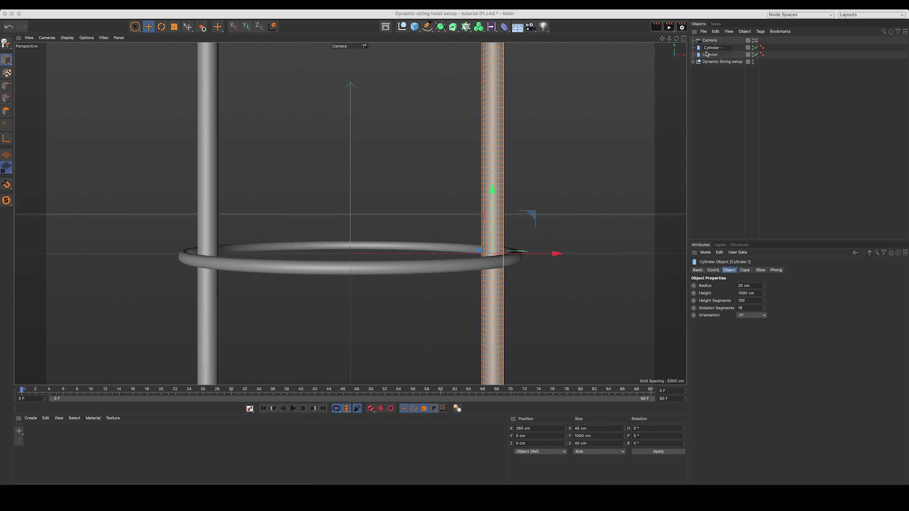
type("Cylinder - right")
key("Return")
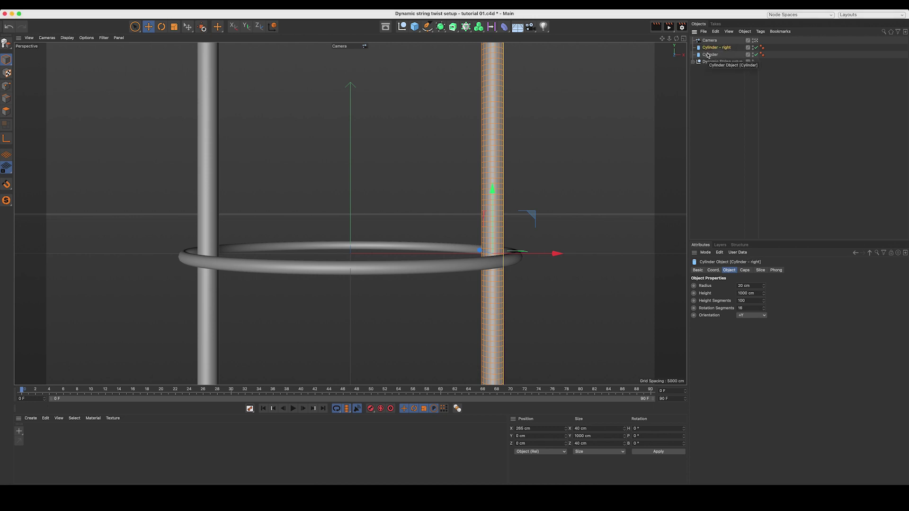
left_click(707, 55)
double_click(707, 55)
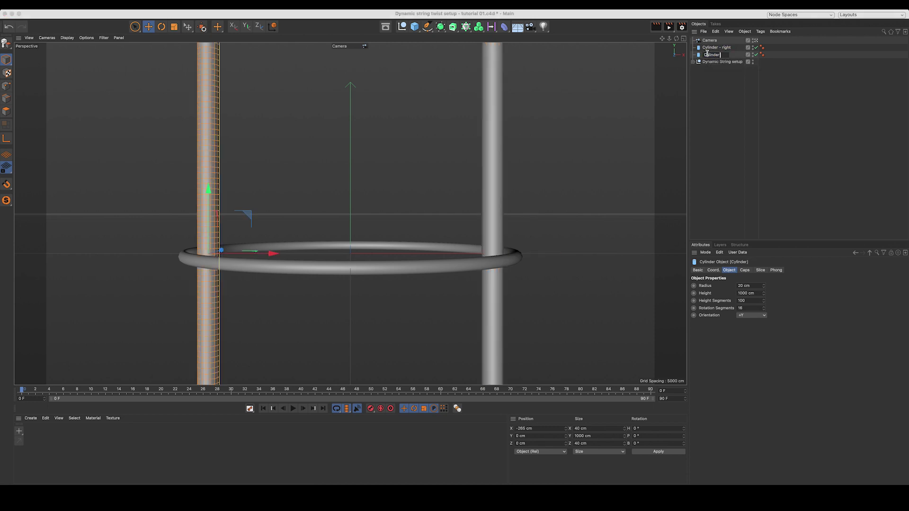
type("Cylinder - left")
key("Return")
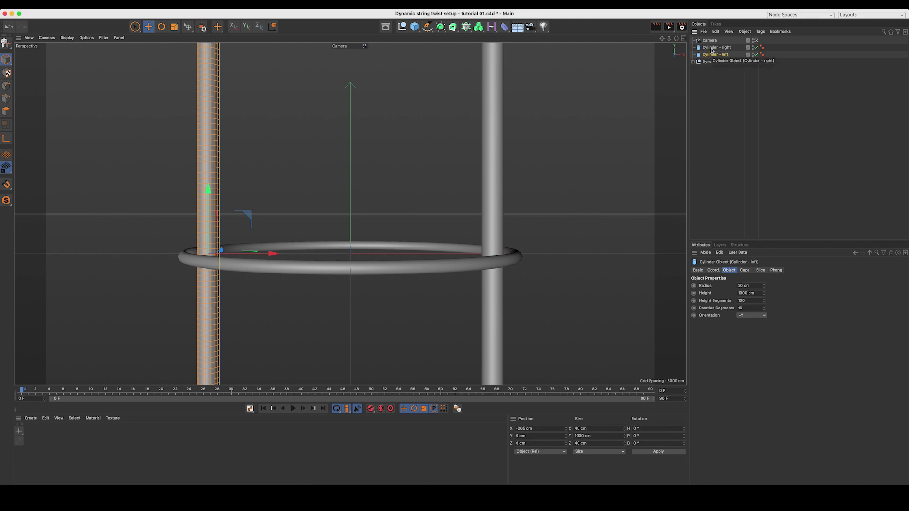
Give both cylinders Collider Body dynamics tags
left_click(715, 48, "ctrl")
left_click(760, 32)
mouse_move(777, 115)
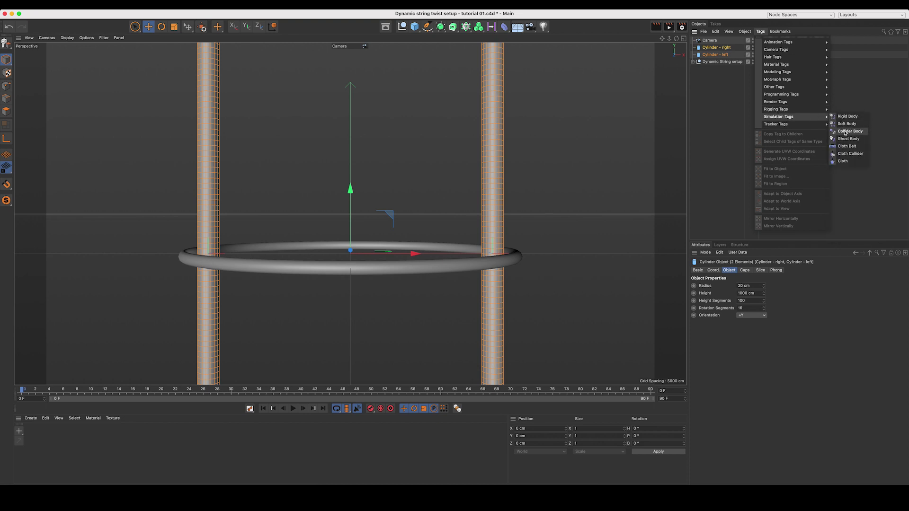
left_click(845, 131)
left_click(713, 110)
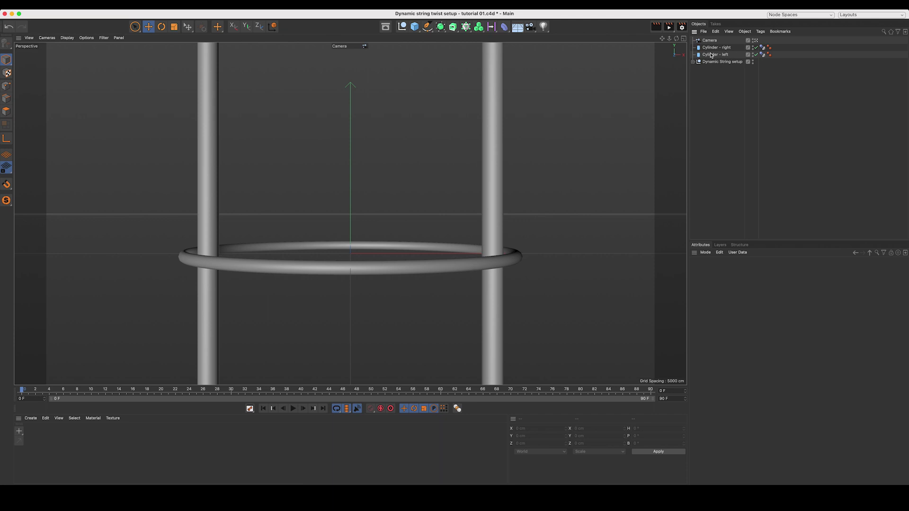
After a quick test playback, set the animation end frame to 400
left_click(293, 408)
left_click(293, 408)
left_click(263, 408)
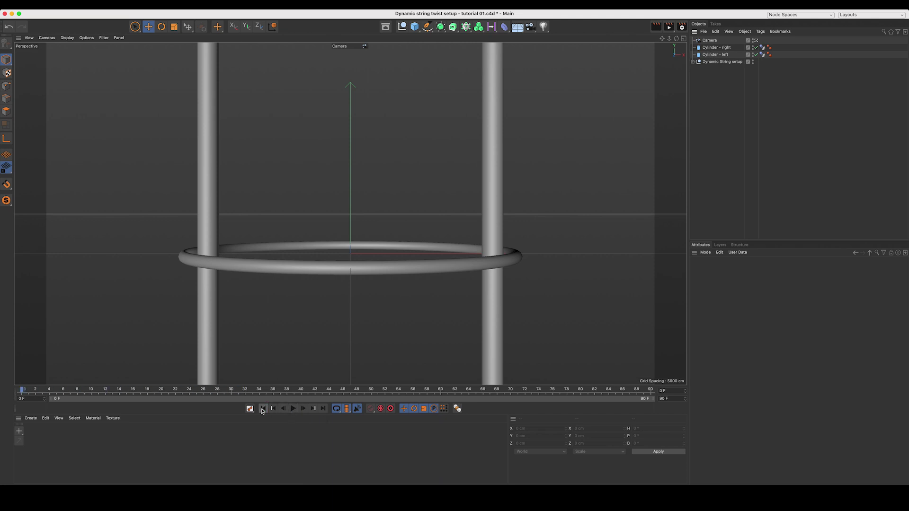
double_click(673, 399)
key("Return")
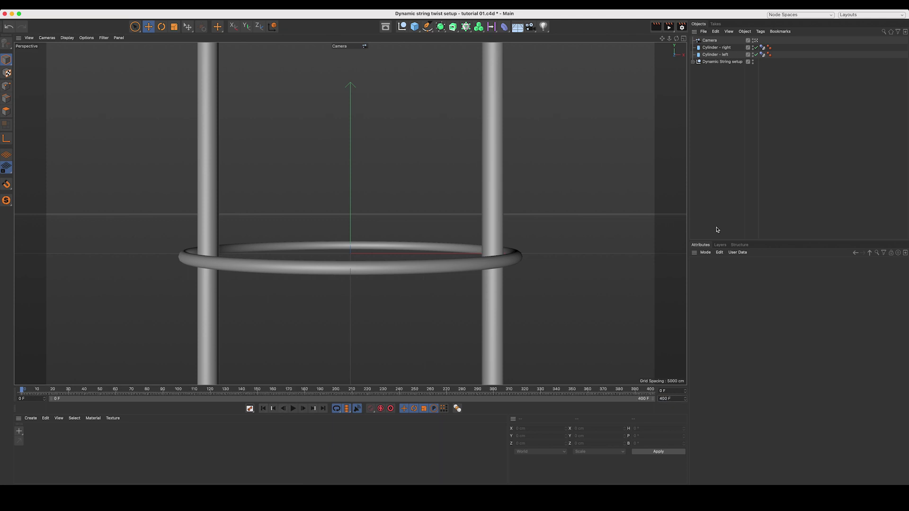
Keyframe Cylinder - right's pitch rotation at 0° on frame 0
left_click(724, 49)
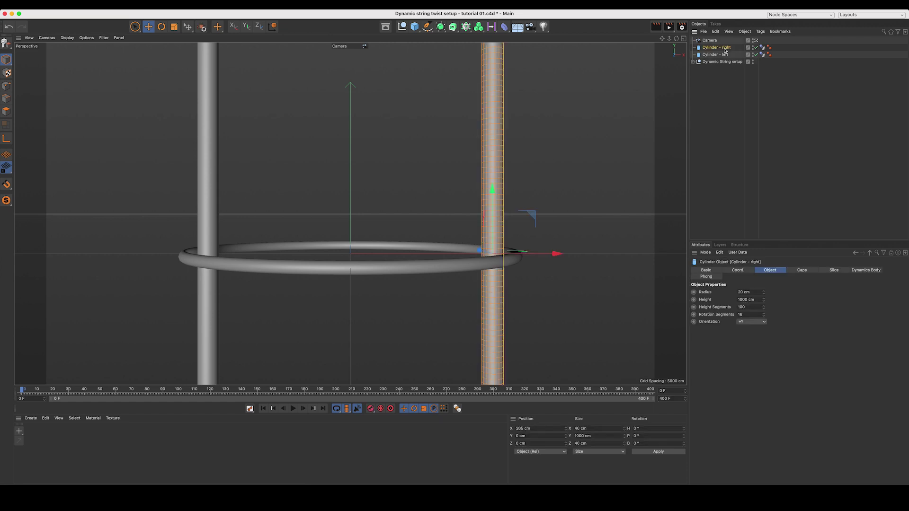
left_click(739, 271)
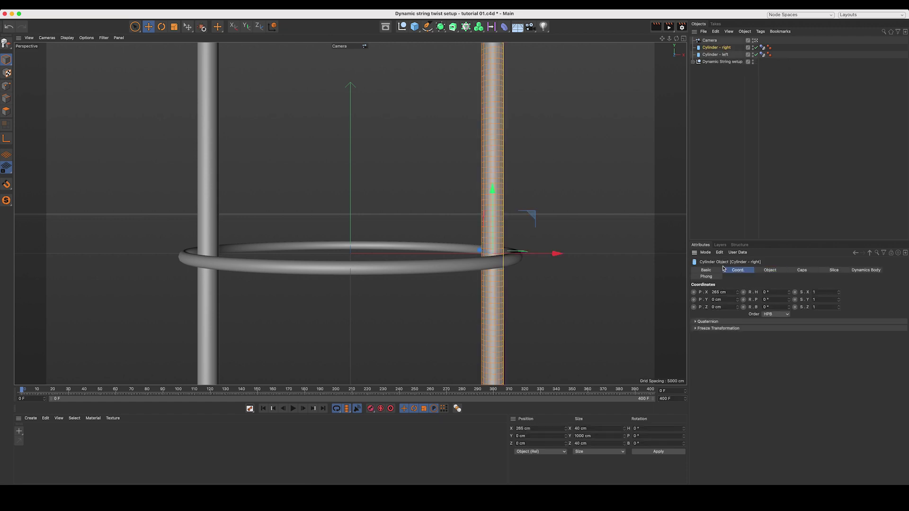
key("r")
left_click(708, 48)
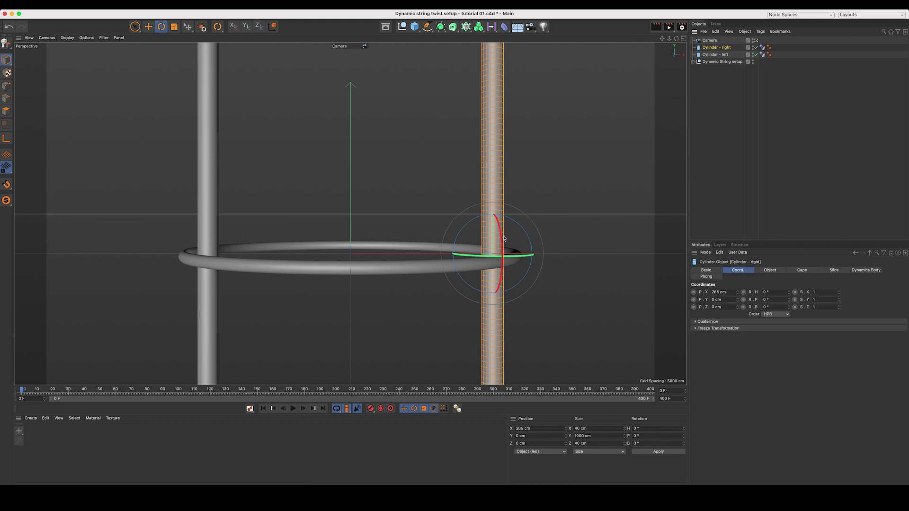
left_click_drag(504, 238, 505, 245)
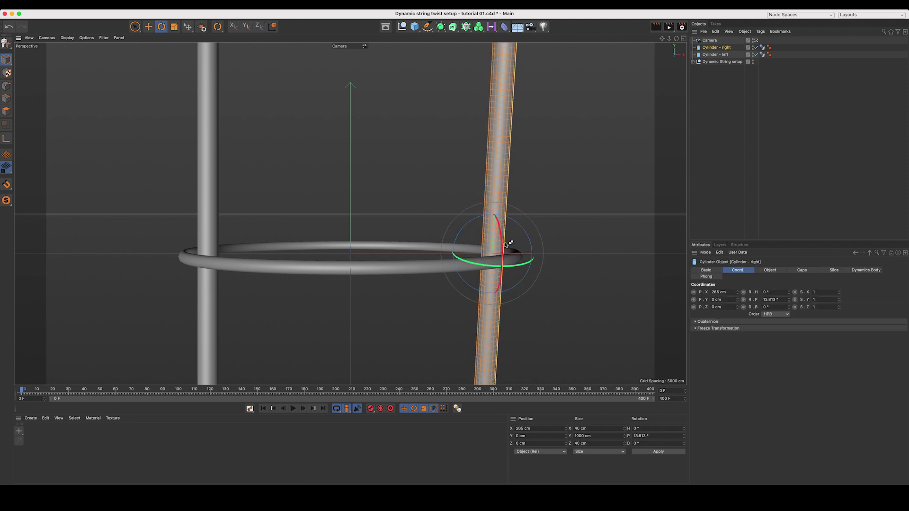
key("super+z")
left_click(743, 299)
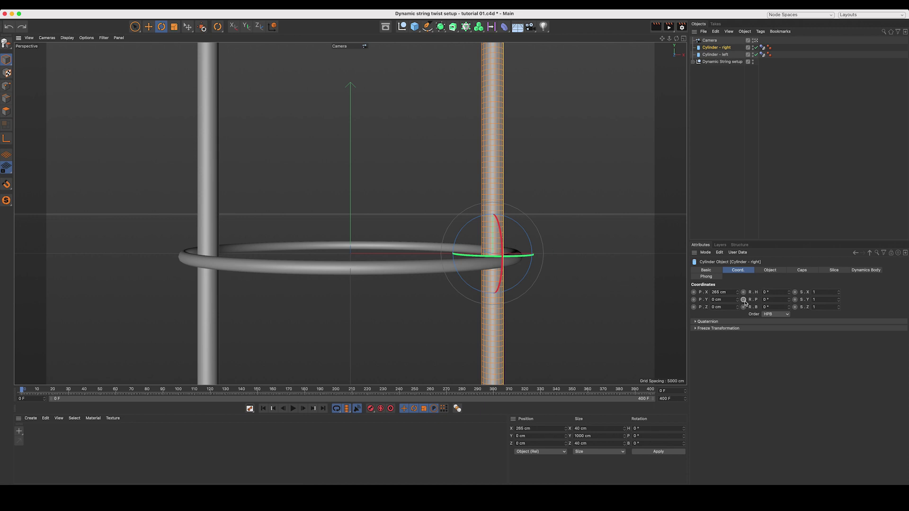
At frame 300, set the cylinder's pitch to 1800° (360*5) and keyframe it
left_click(492, 392)
double_click(762, 299)
key("Return")
left_click(743, 300)
Scrub and play the simulation to watch the string twist, then rewind and deselect
left_click_drag(21, 390, 320, 389)
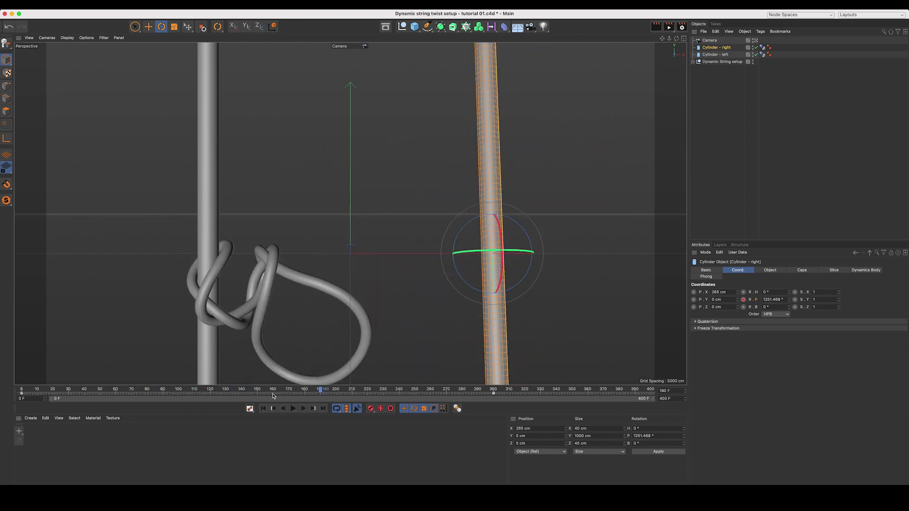
left_click(263, 408)
left_click(293, 408)
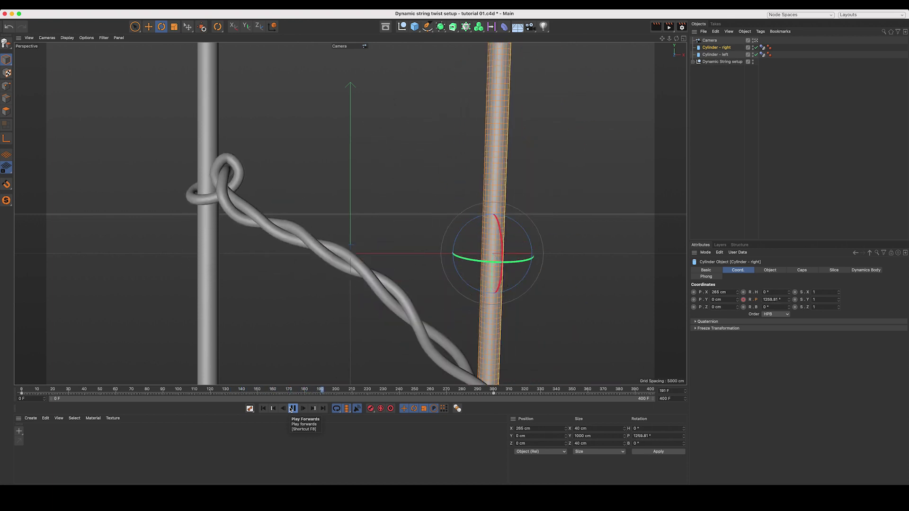
key("F8")
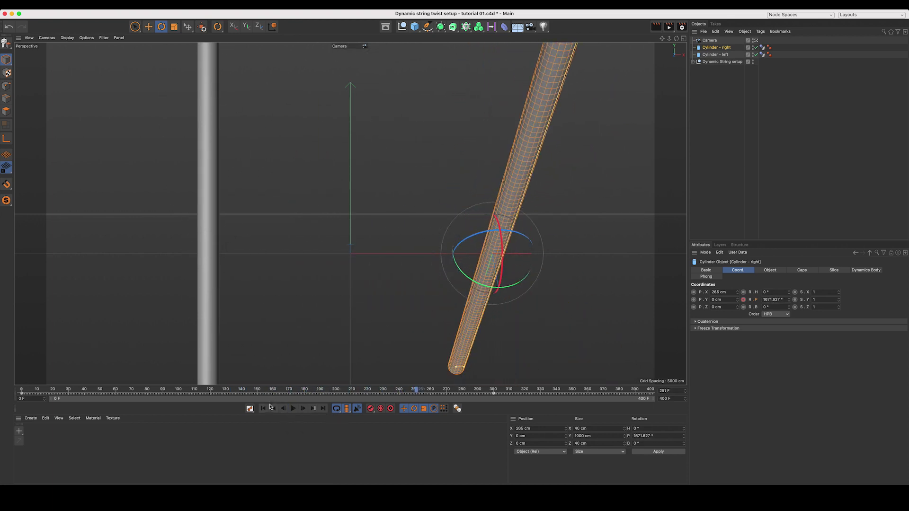
left_click(263, 408)
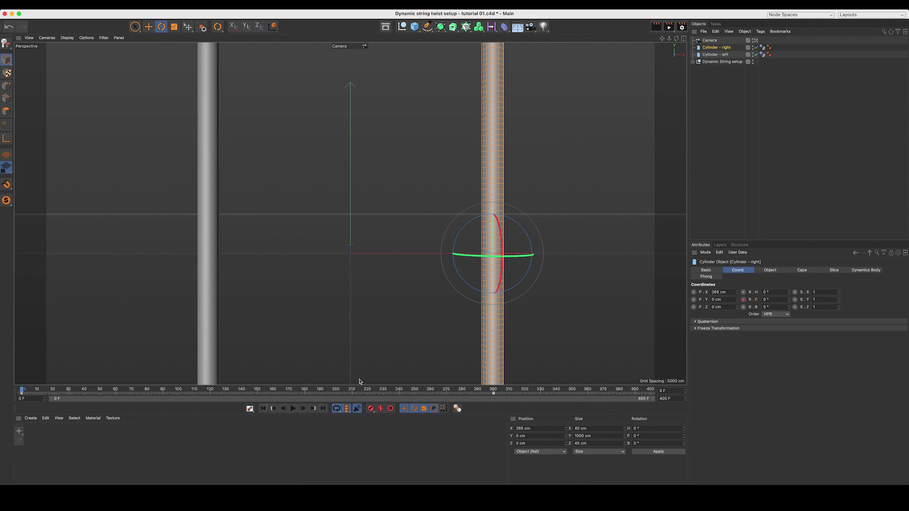
left_click(264, 408)
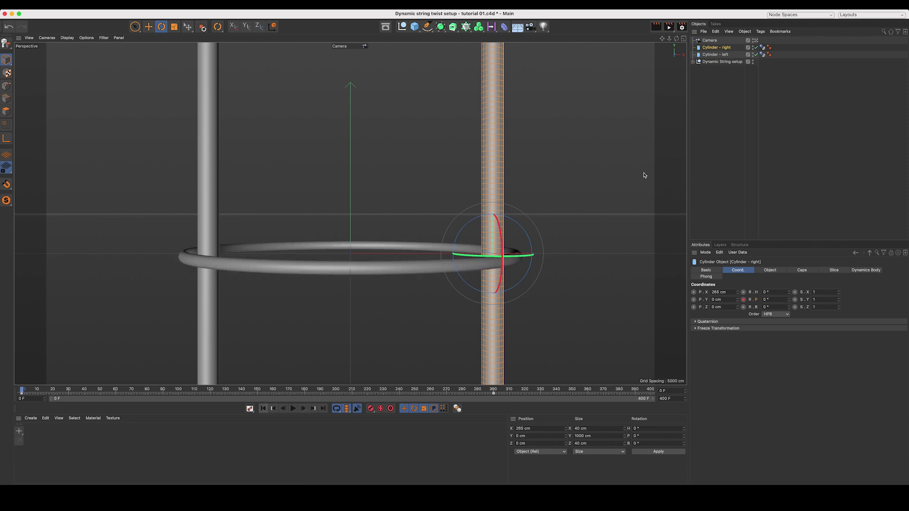
left_click(724, 128)
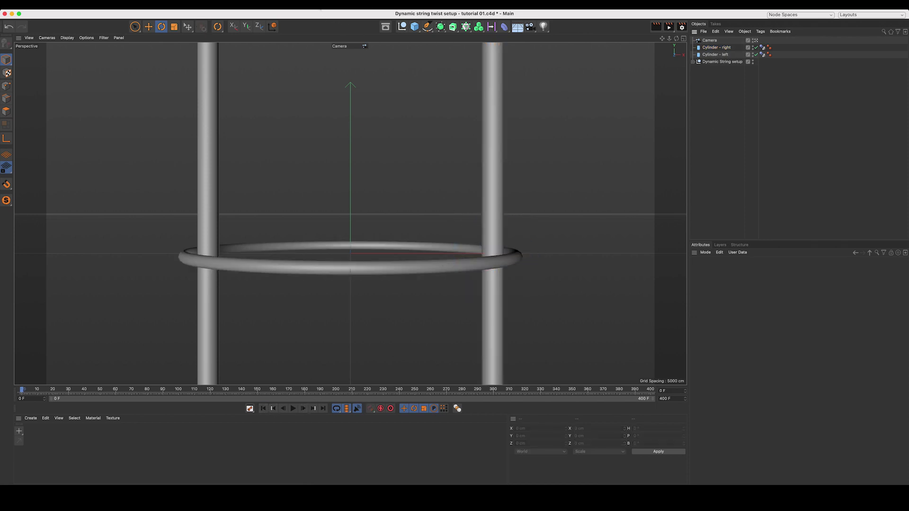
Add a Friction force from Simulate > Forces and set its Strength to 20
left_click(315, 5)
mouse_move(331, 62)
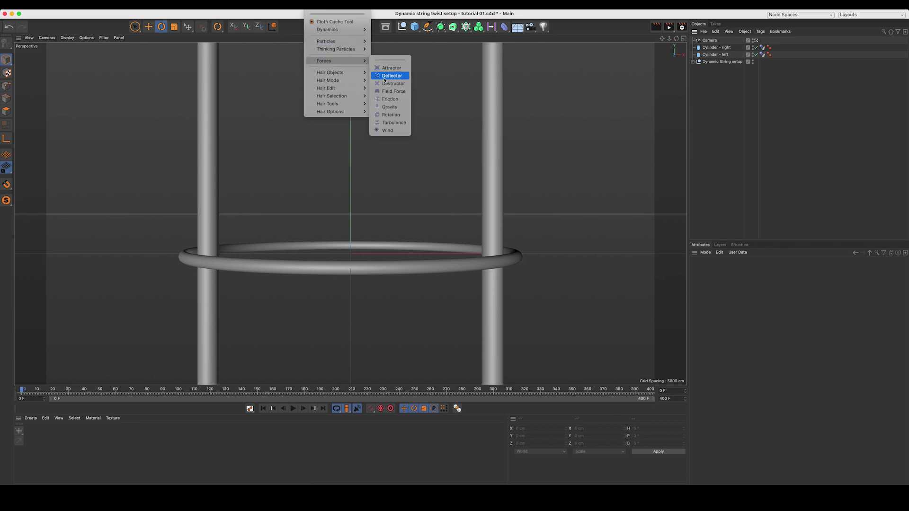
left_click(390, 99)
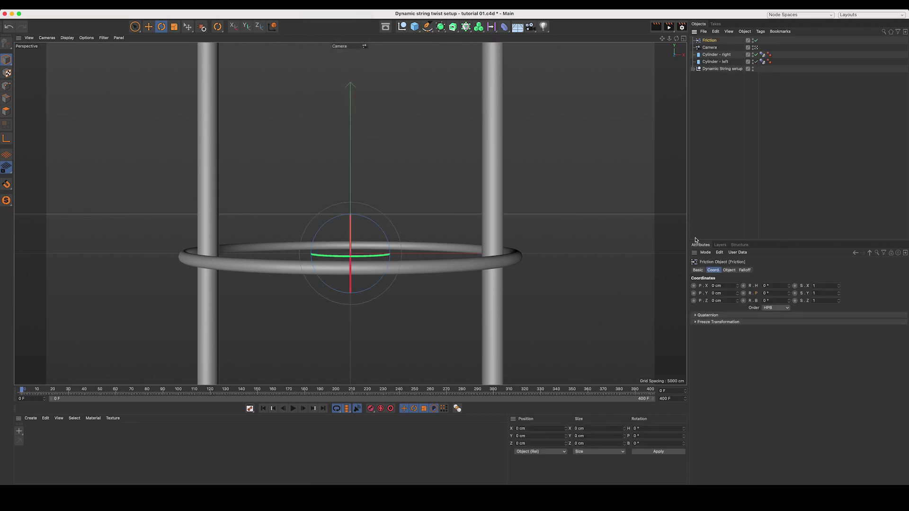
left_click(728, 270)
left_click(740, 286)
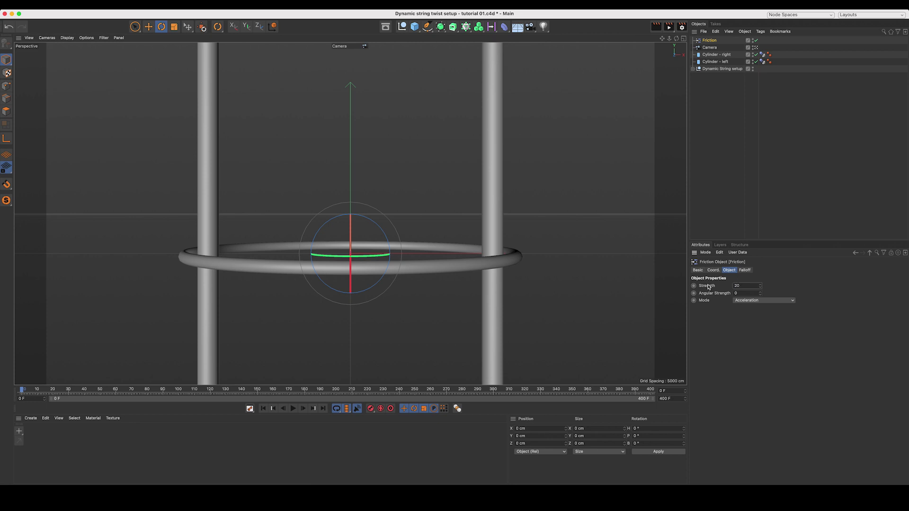
Play the simulation to check the damped twisting, then return to frame 0
left_click(293, 409)
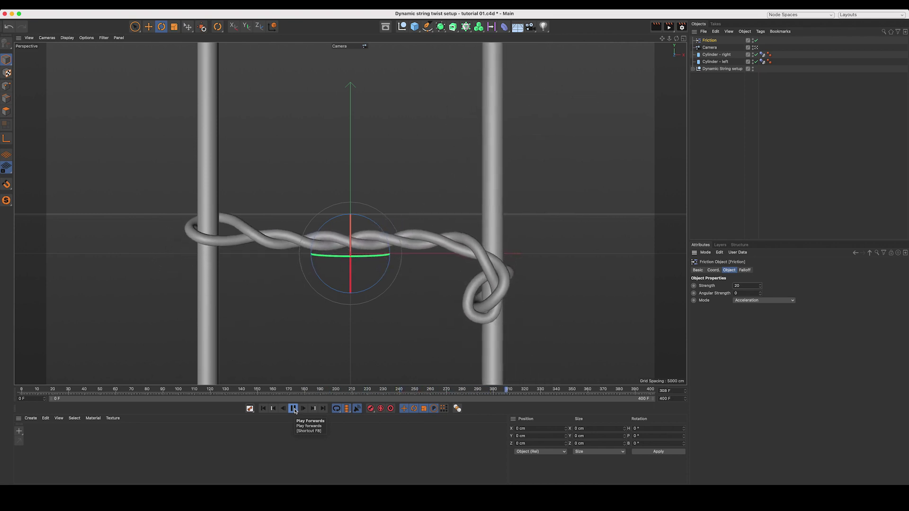
left_click(294, 410)
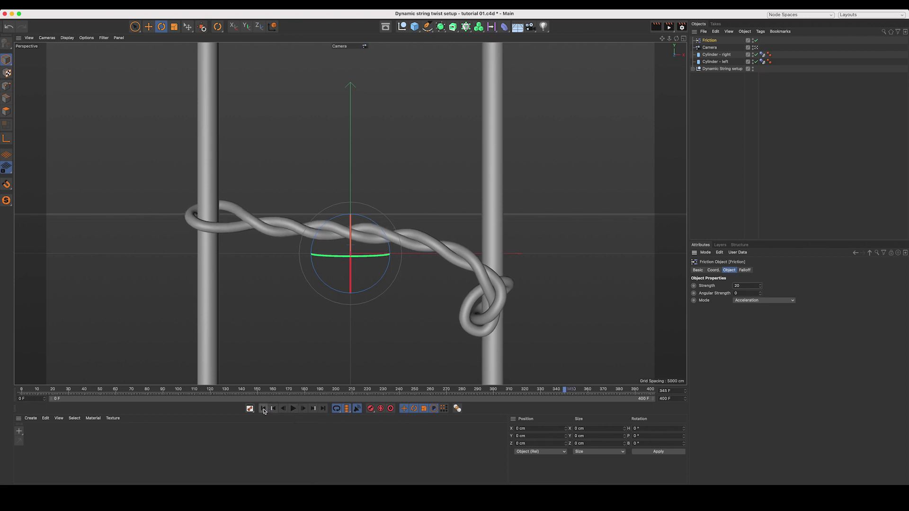
left_click(264, 409)
Duplicate the Dynamic String setup twice, moving the copies to Y 50 cm and −50 cm
left_click(264, 408)
left_click(717, 153)
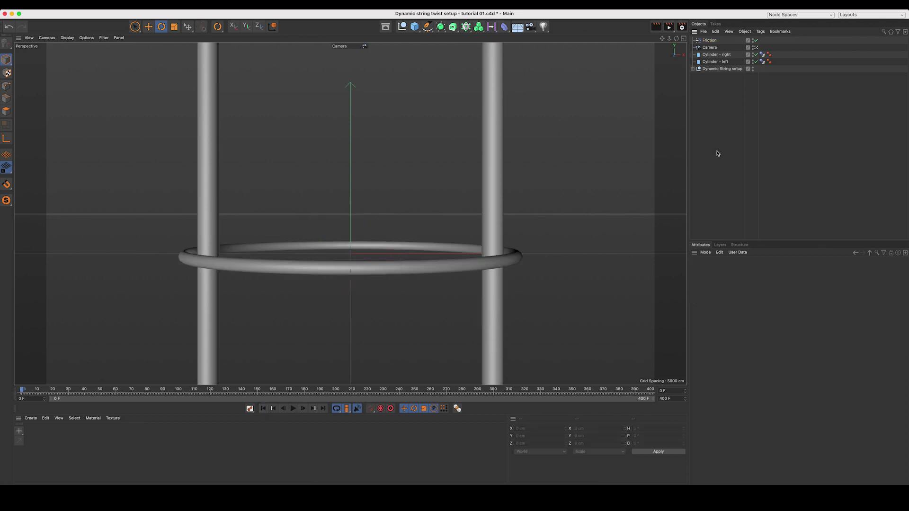
left_click(715, 70)
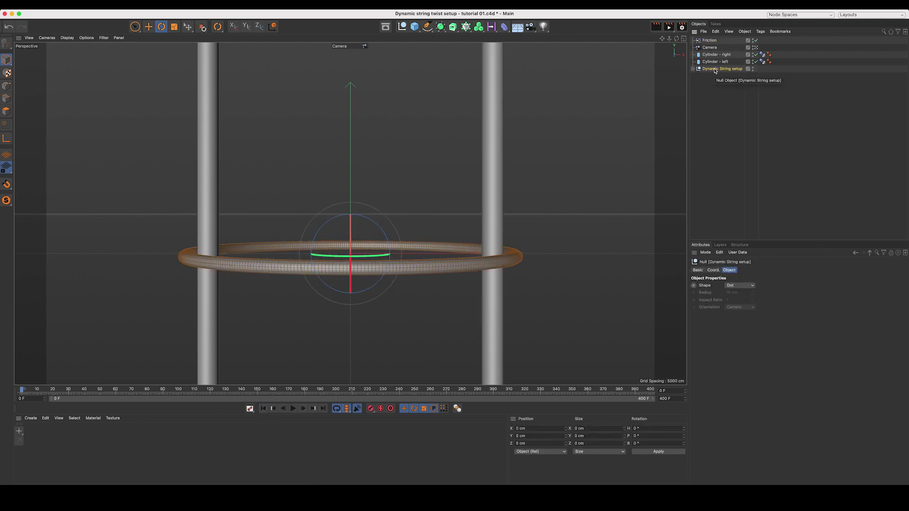
key("super+c")
key("super+v")
key("super+v")
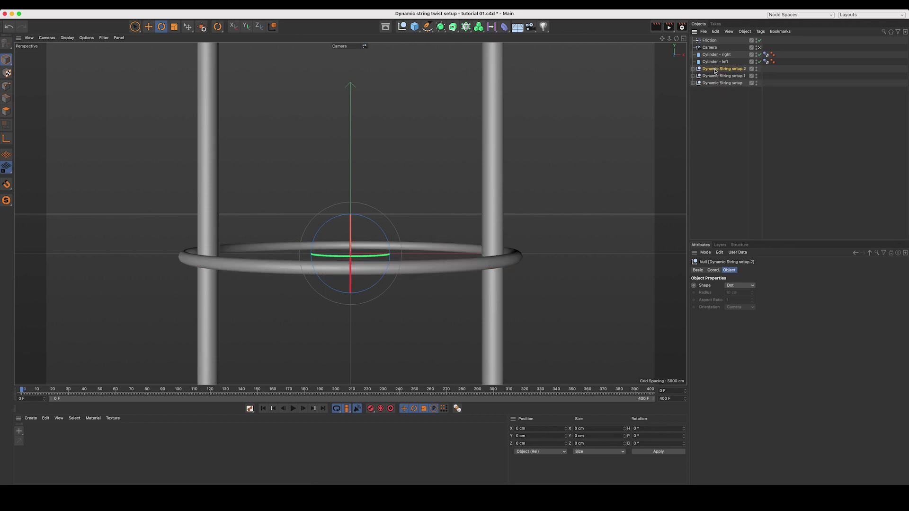
left_click(713, 78)
key("e")
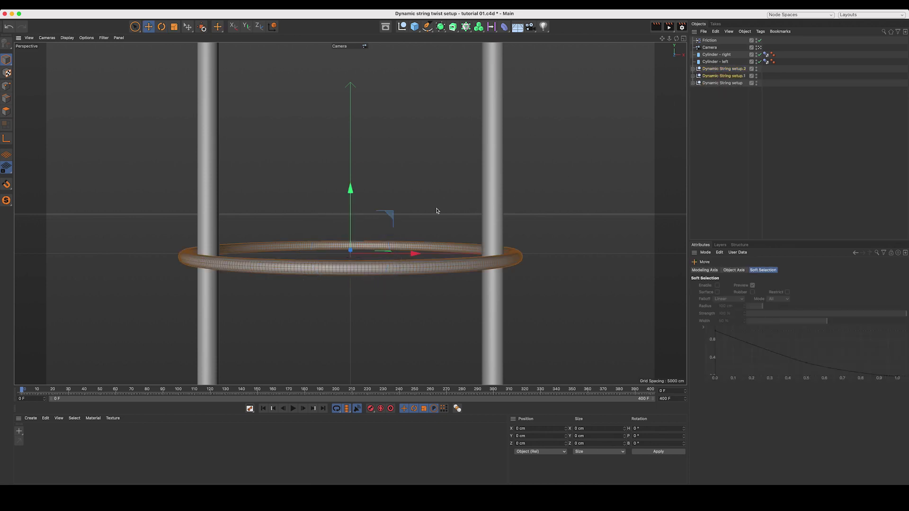
mouse_move(350, 231)
left_mouse_down()
mouse_move(348, 202)
mouse_move(356, 214)
left_mouse_up()
left_click(700, 70)
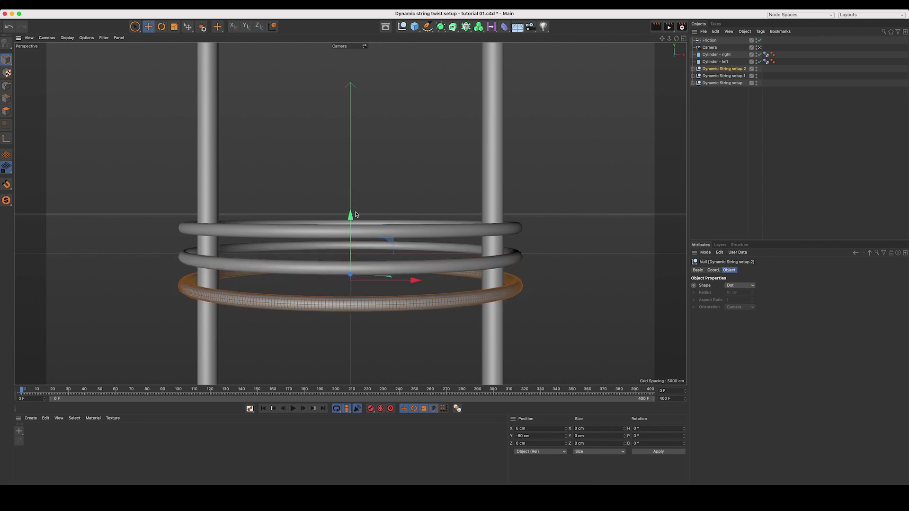
left_click(724, 163)
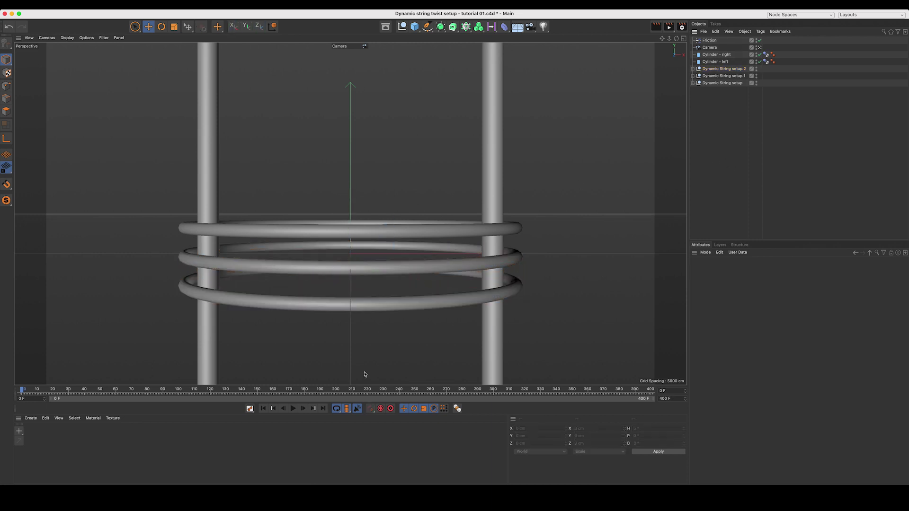
left_click(292, 410)
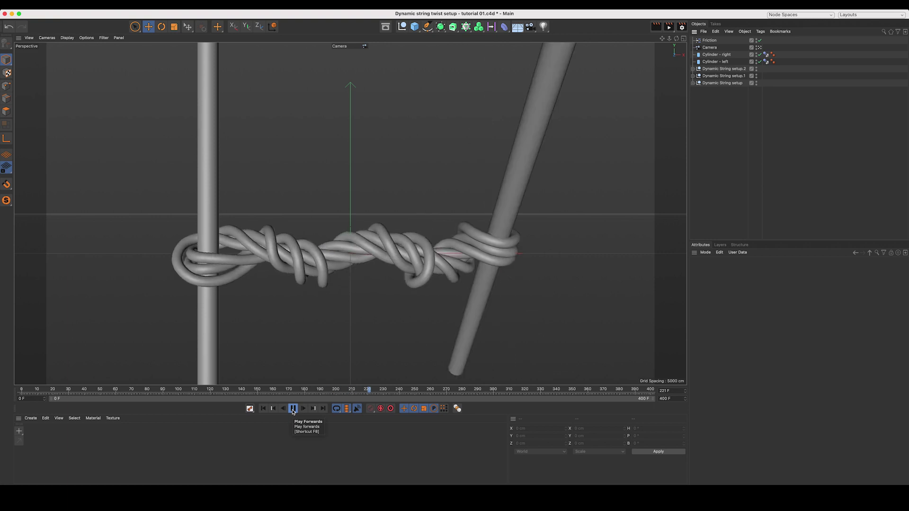
left_click(292, 409)
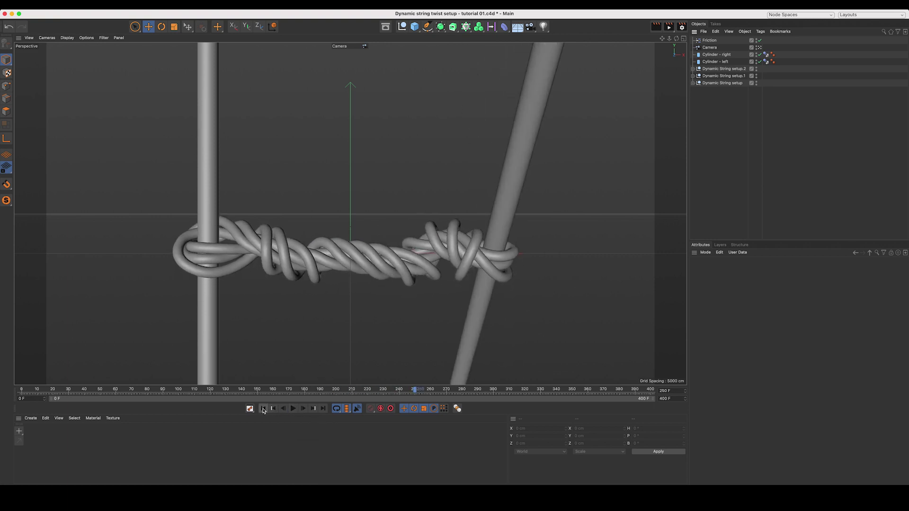
left_click(264, 409)
left_click(292, 409)
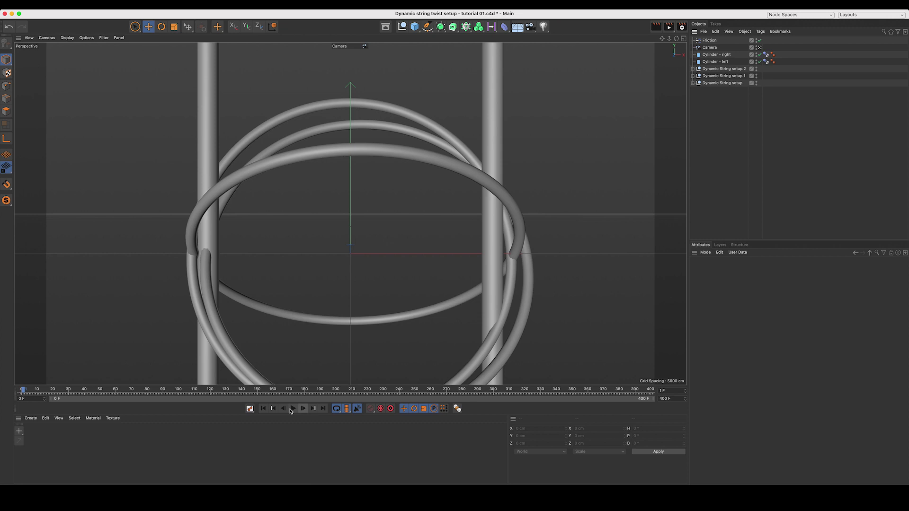
left_click(264, 409)
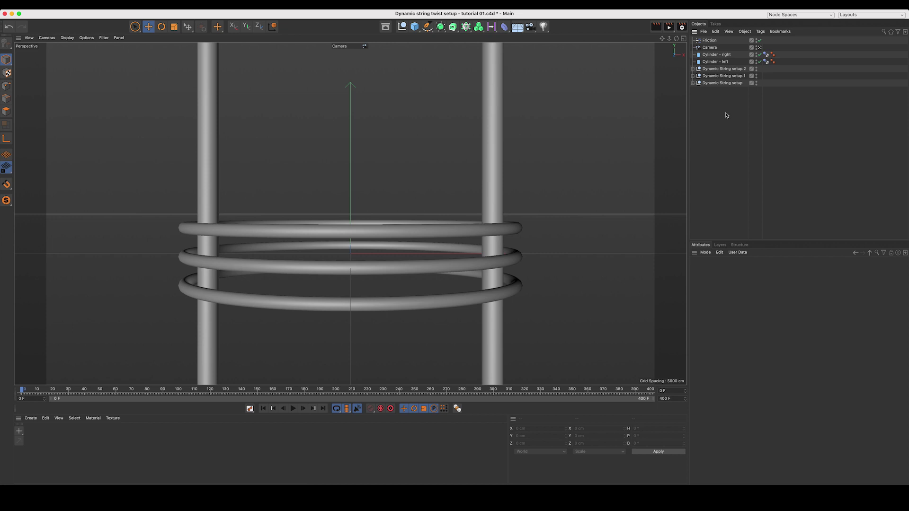
Duplicate the right cylinder and rename the copy 'Cylinder - right - static'
left_click(724, 55)
key("super+c")
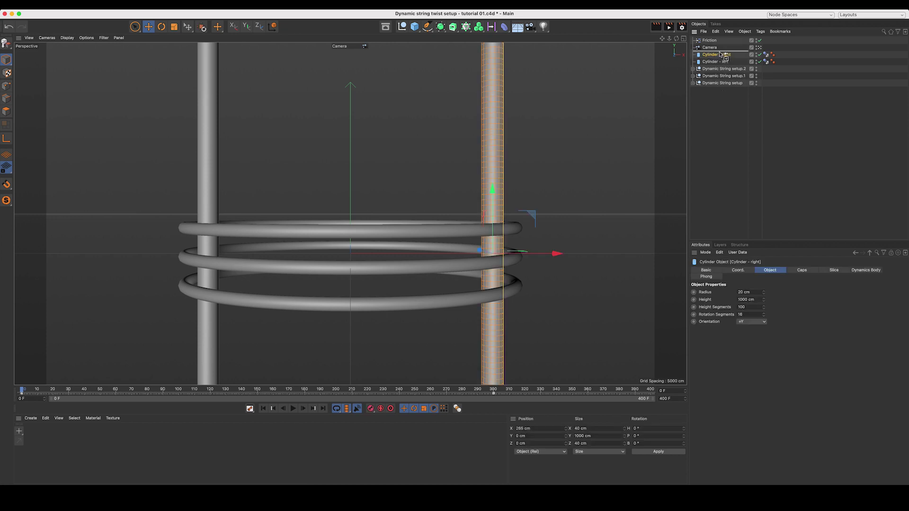
key("super+v")
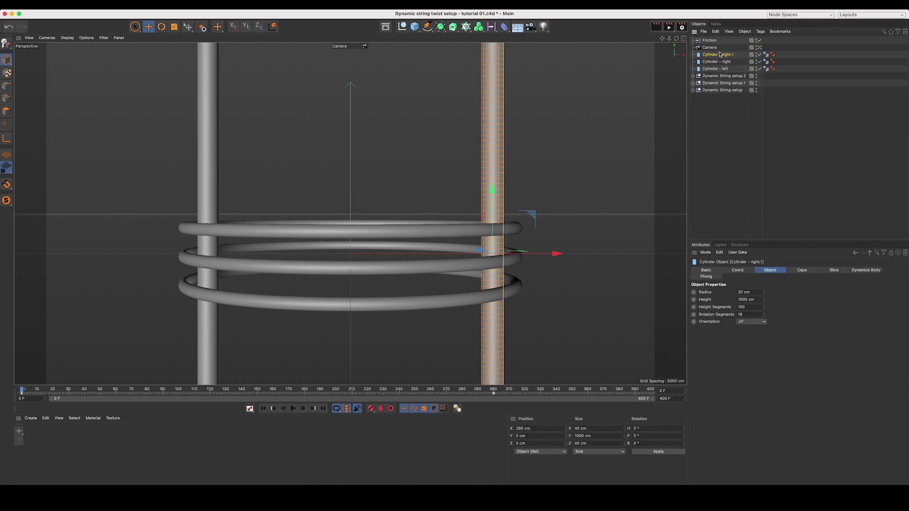
left_click(737, 271)
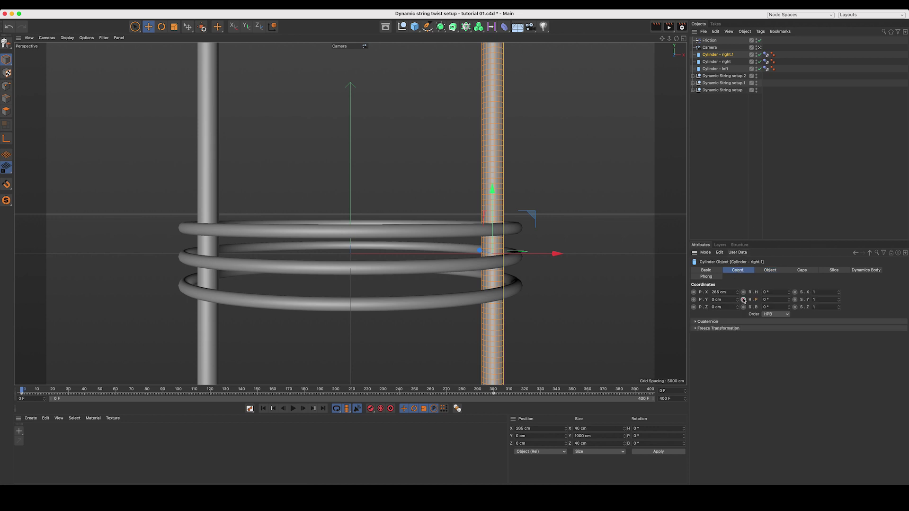
left_click(766, 62)
double_click(724, 55)
left_click(723, 56)
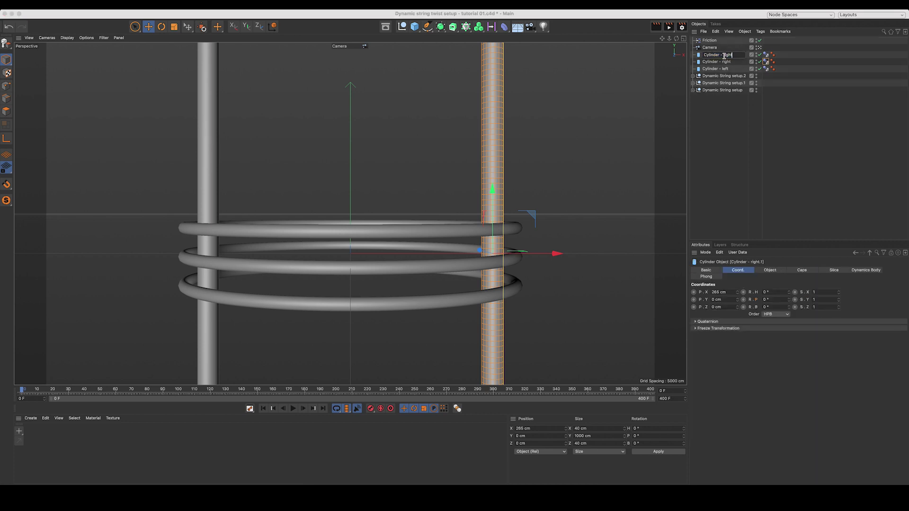
type("- static")
key("Return")
Disable the Dynamics Body tag on Cylinder - right, then deselect it
left_click(725, 63)
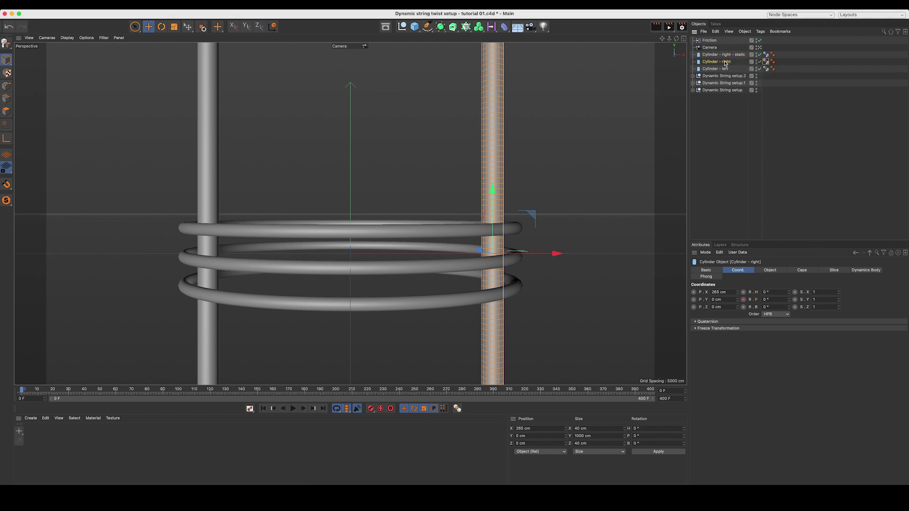
left_click(765, 62)
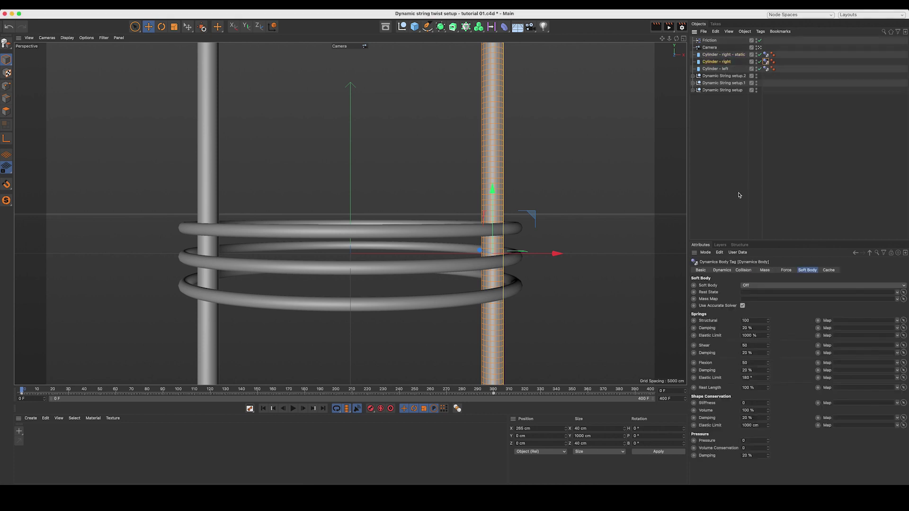
left_click(701, 270)
left_click(714, 270)
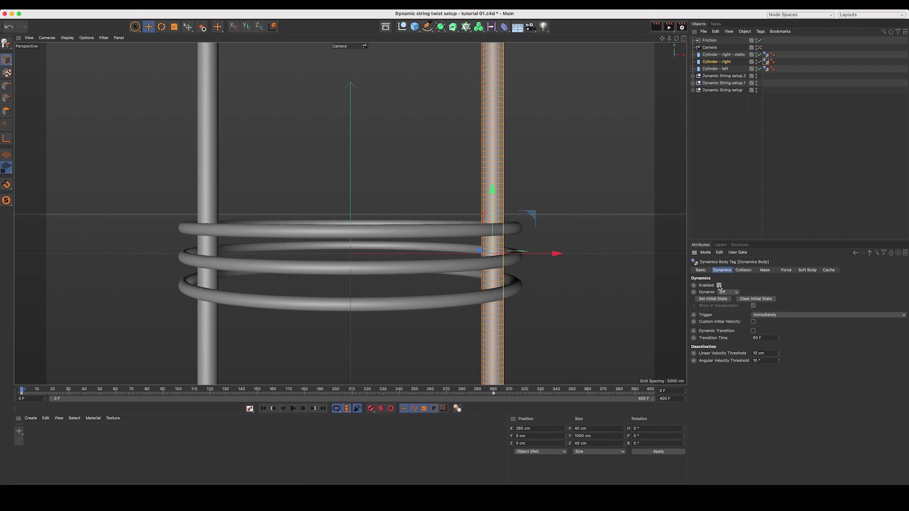
left_click(719, 285)
left_click(739, 127)
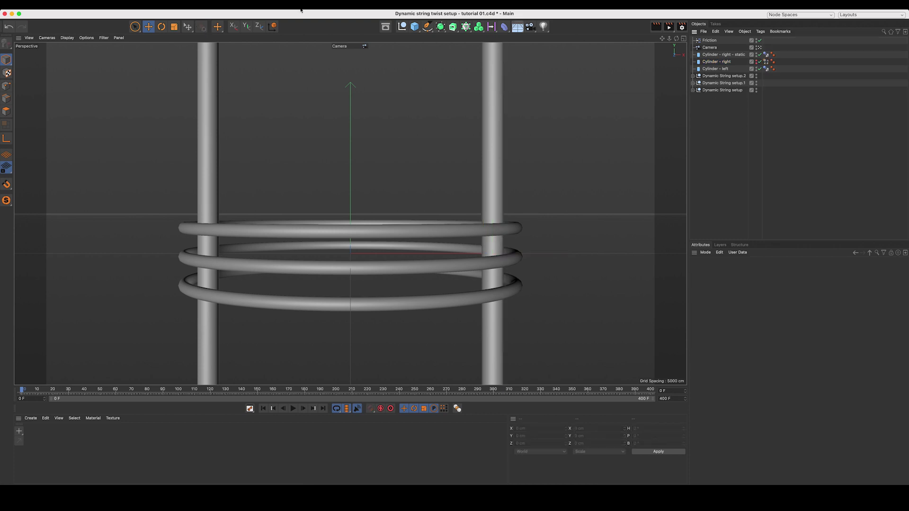
Add a Force object with Strength 50 cm and play the simulation to test it
left_click(316, 5)
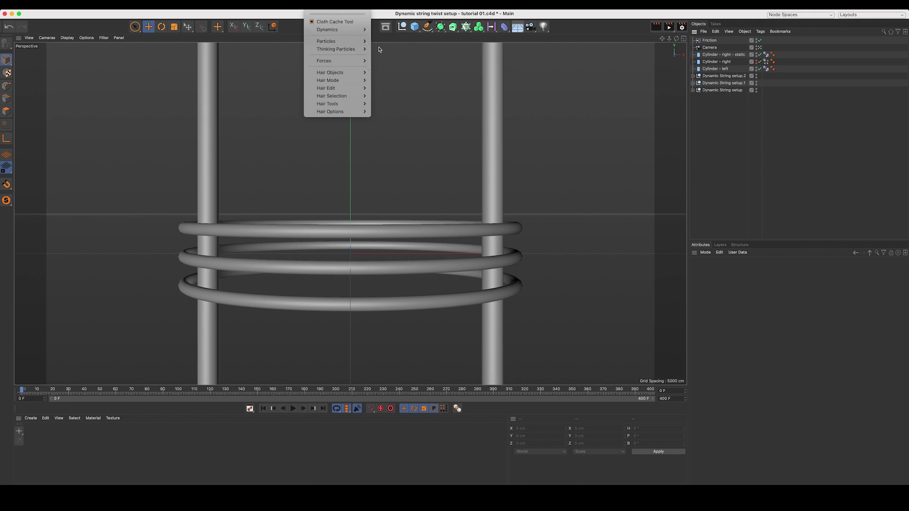
mouse_move(353, 29)
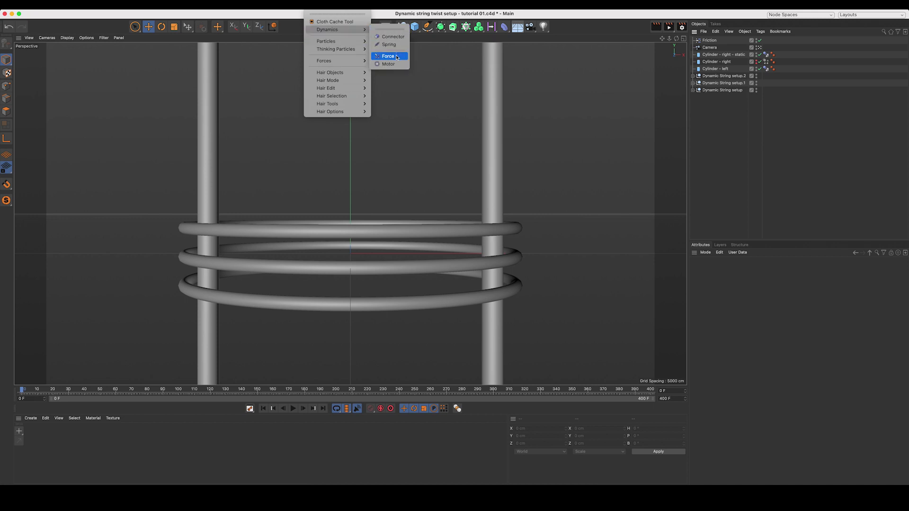
left_click(397, 56)
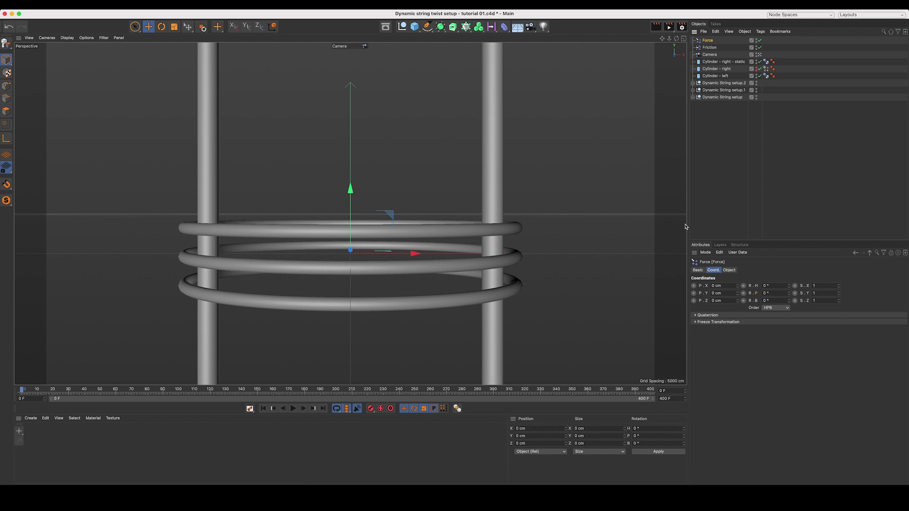
left_click(730, 270)
left_click_drag(741, 283, 710, 282)
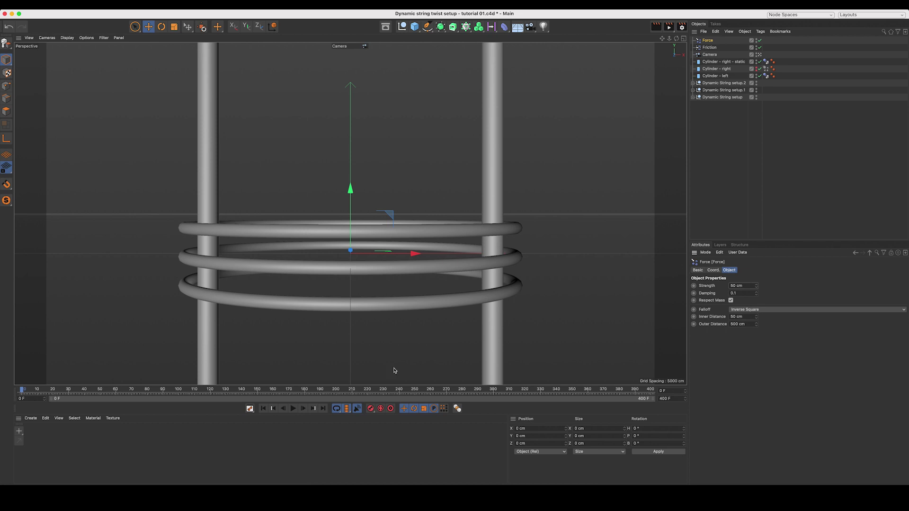
left_click(293, 409)
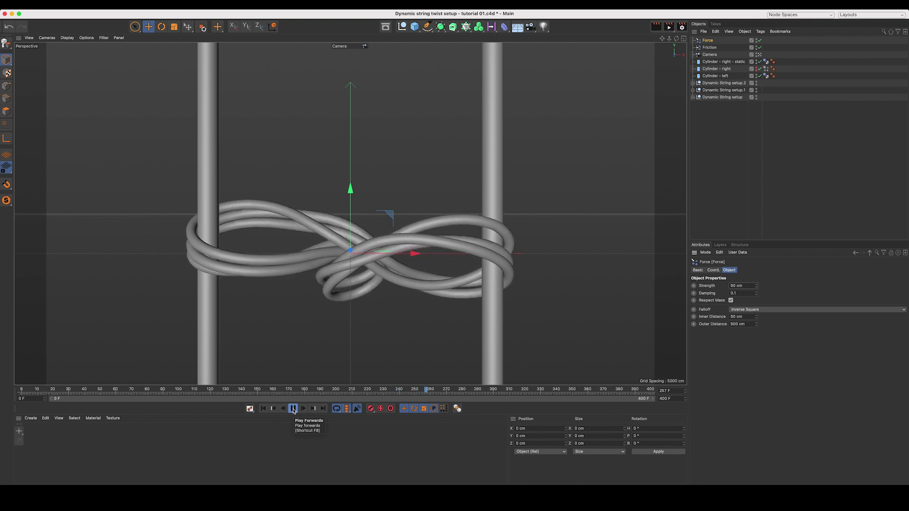
At frame 270, store the three strings' twisted shape as their initial state, then rewind to frame 0
left_click(293, 408)
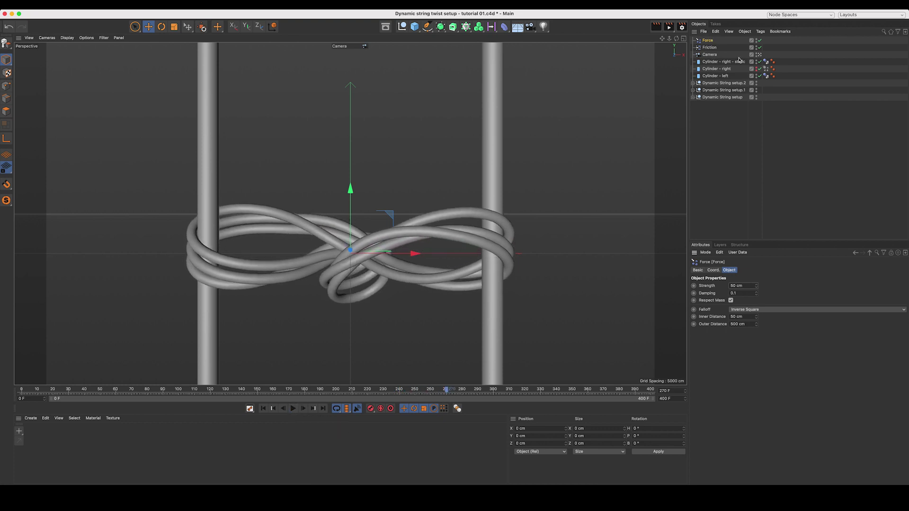
left_click(693, 83)
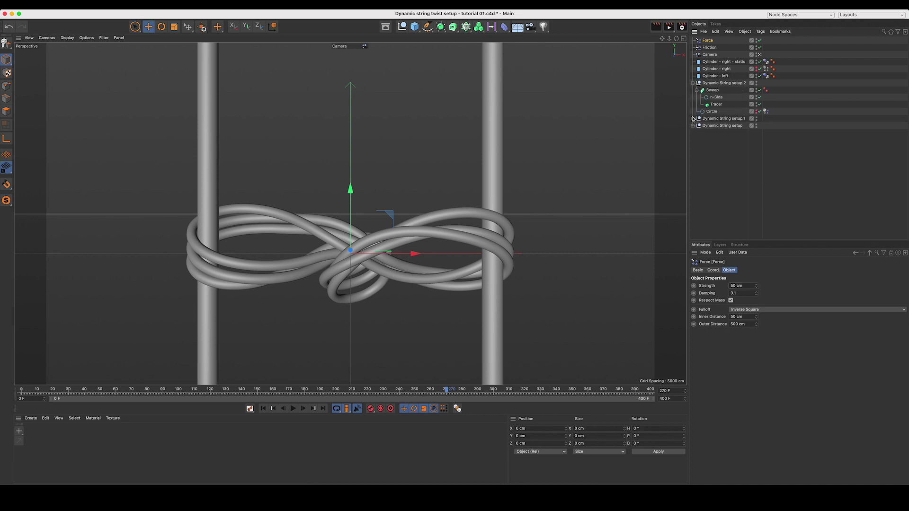
left_click(693, 118)
left_click(692, 154)
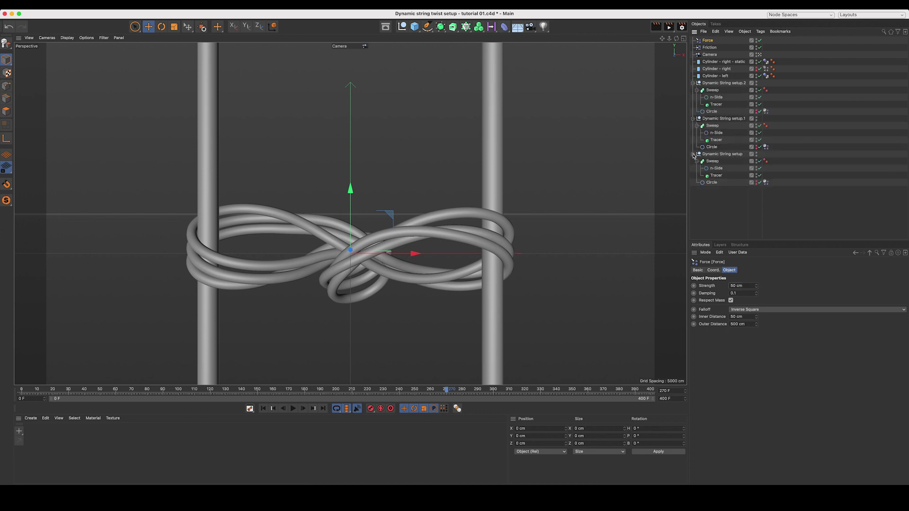
left_click(766, 182)
left_click(766, 147, "ctrl")
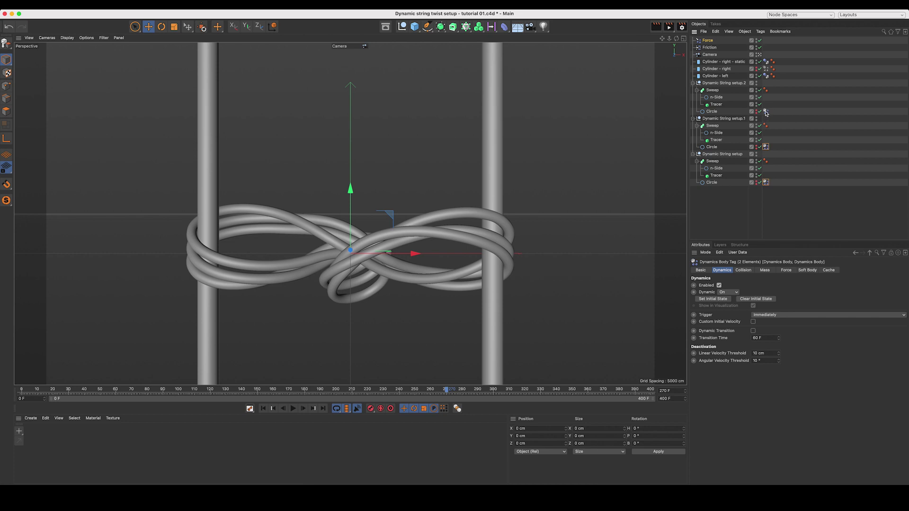
left_click(766, 112, "ctrl")
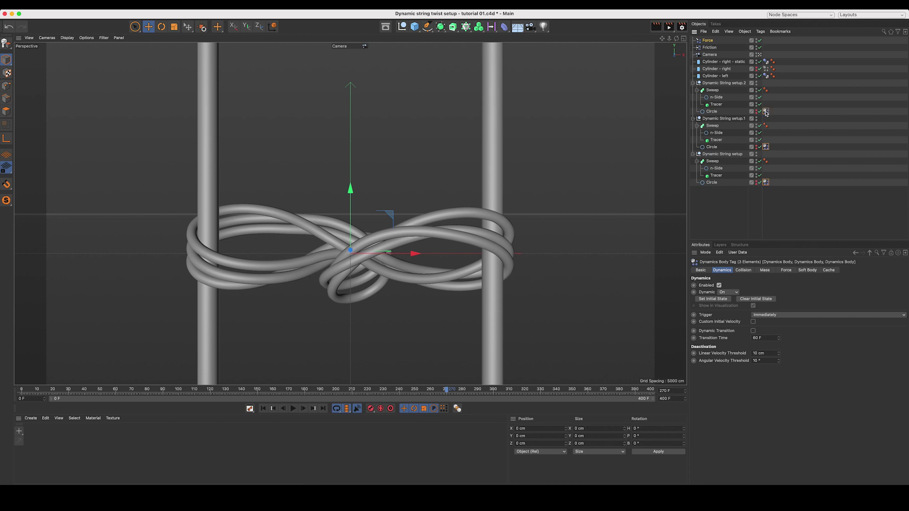
left_click(717, 302)
left_click(262, 410)
Disable the Force, disable and hide the static cylinder, and re-enable Cylinder - right's dynamics
left_click(759, 41)
left_click(765, 62)
left_click(718, 286)
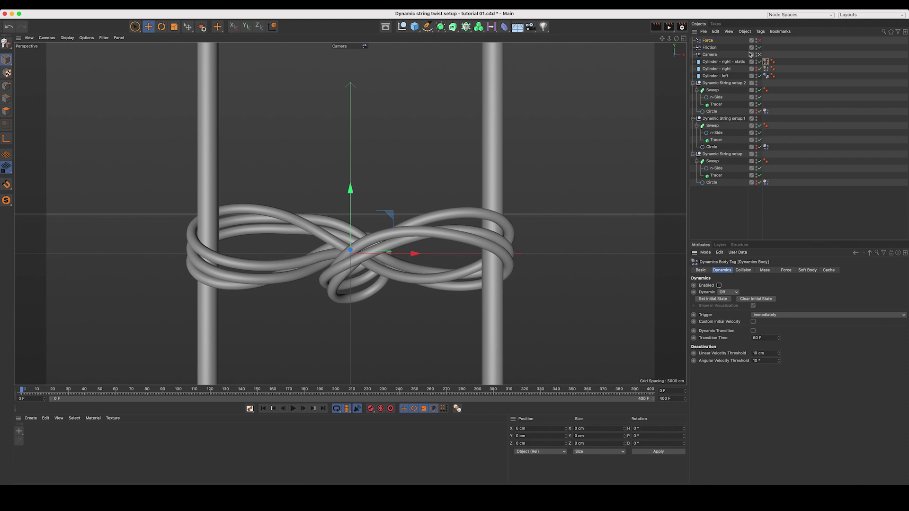
left_click(757, 62)
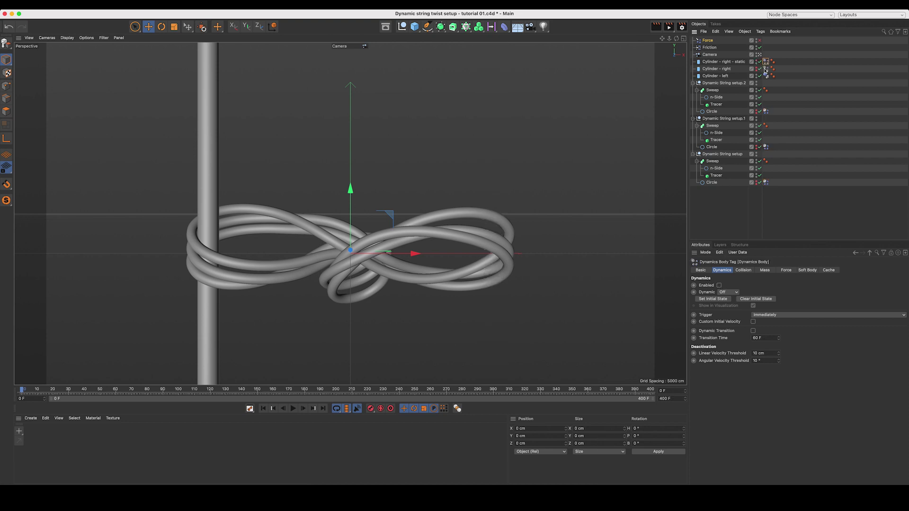
left_click(766, 69)
left_click(719, 286)
left_click(756, 69)
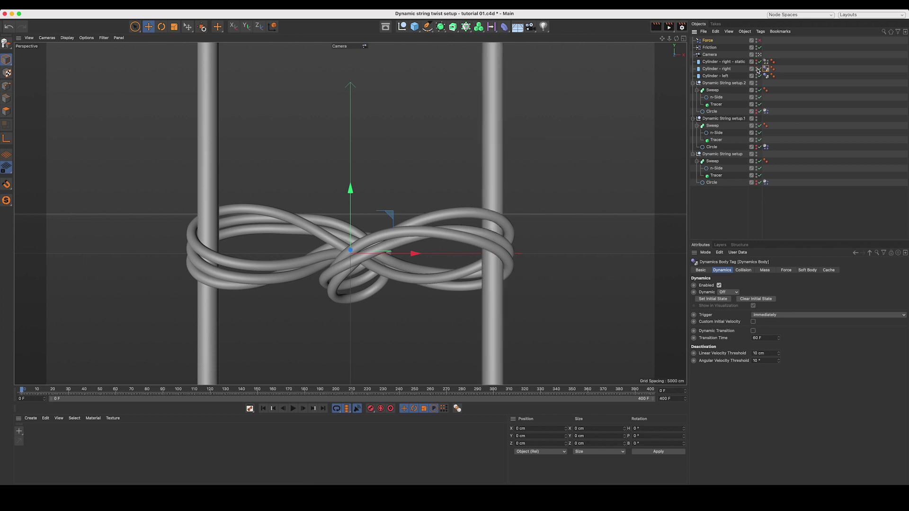
Test-play to frame 244, rewind, hide both cylinders, and play the simulation again
left_click(293, 409)
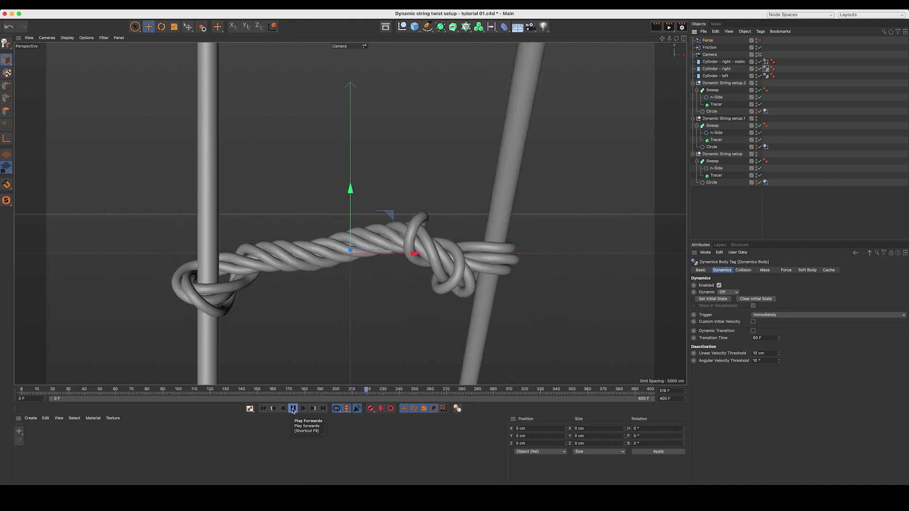
left_click(292, 409)
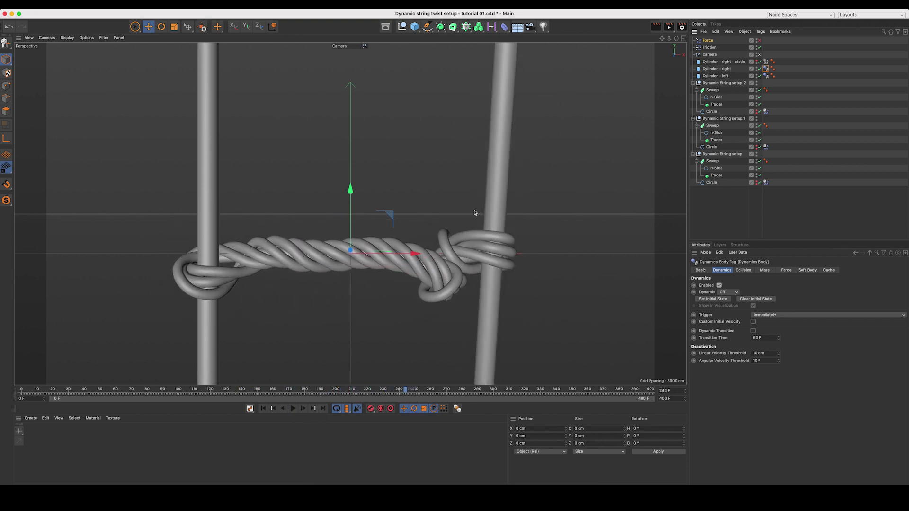
left_click(264, 409)
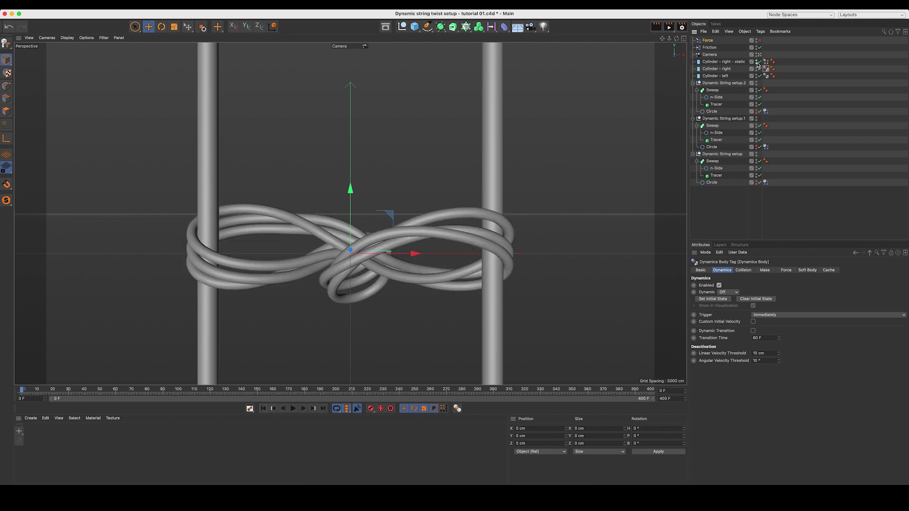
left_click(756, 68)
left_click(756, 75)
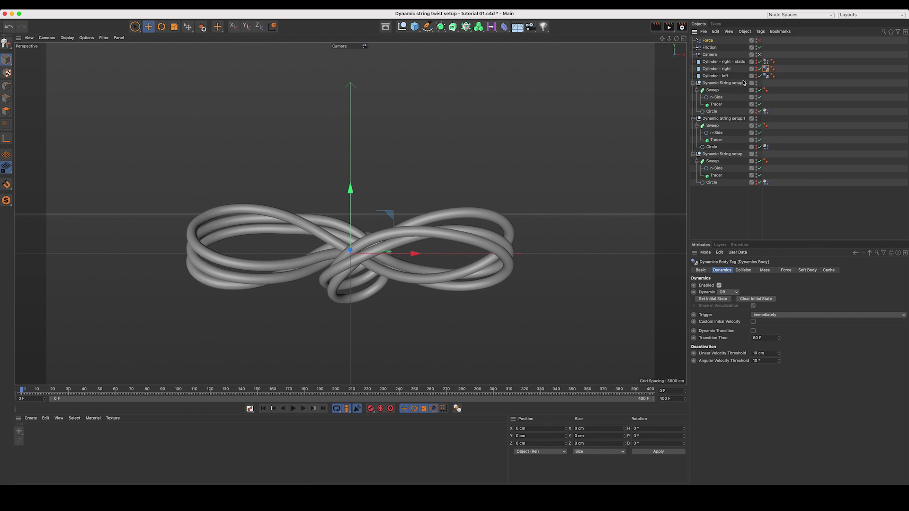
left_click(292, 409)
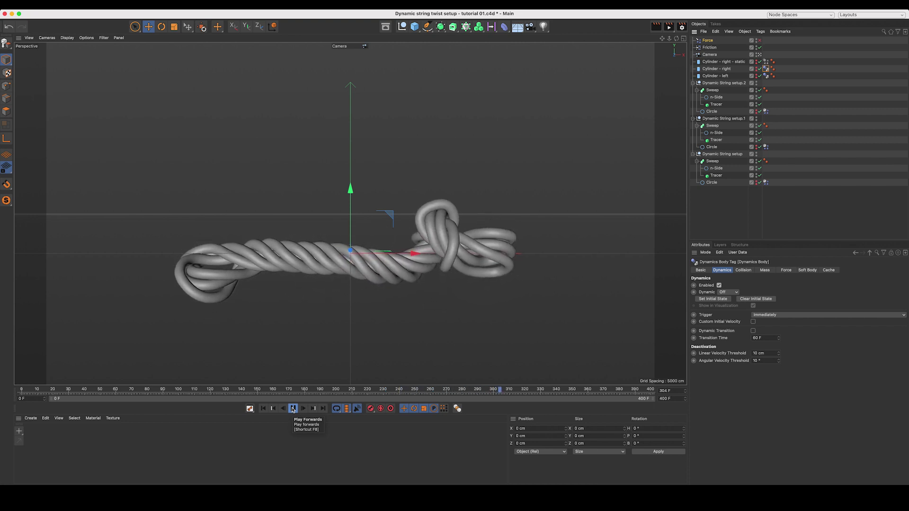
Stop at frame 329 and set all three n-Side profiles to 20 sides
left_click(293, 409)
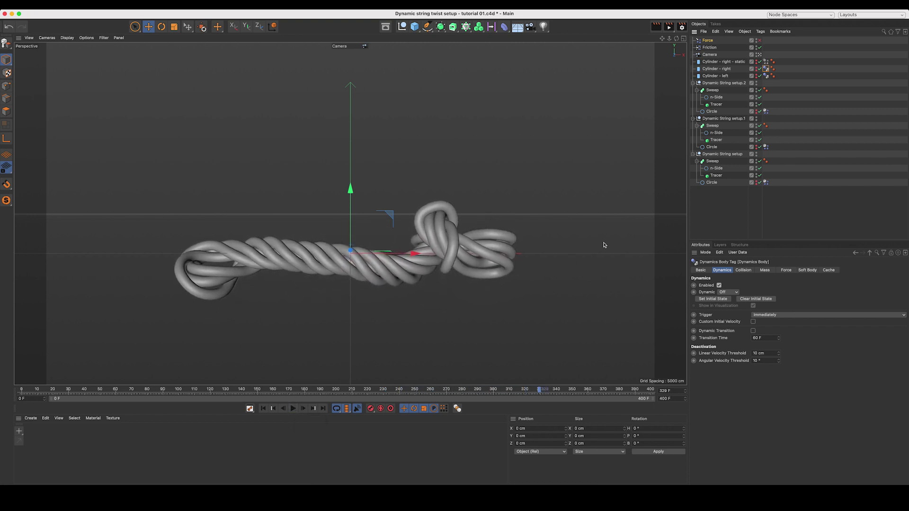
left_click(713, 133, "ctrl")
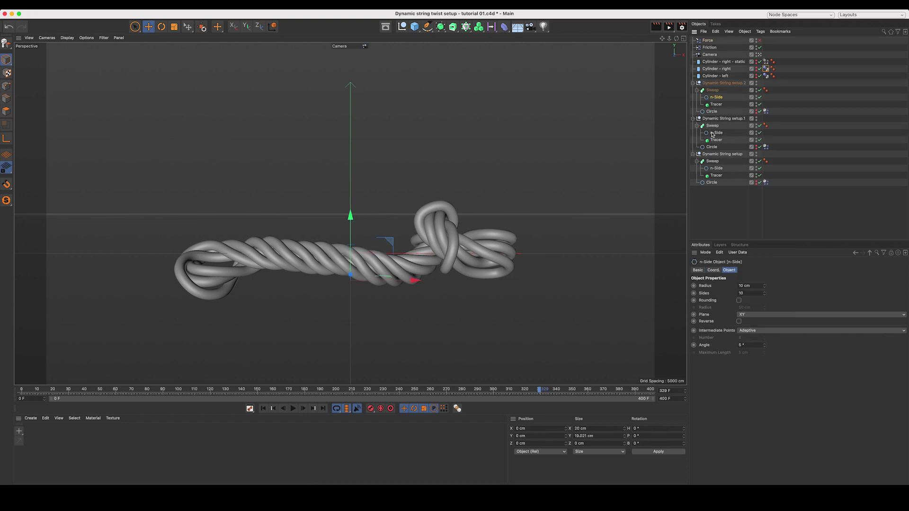
left_click(713, 169, "ctrl")
left_click(751, 293)
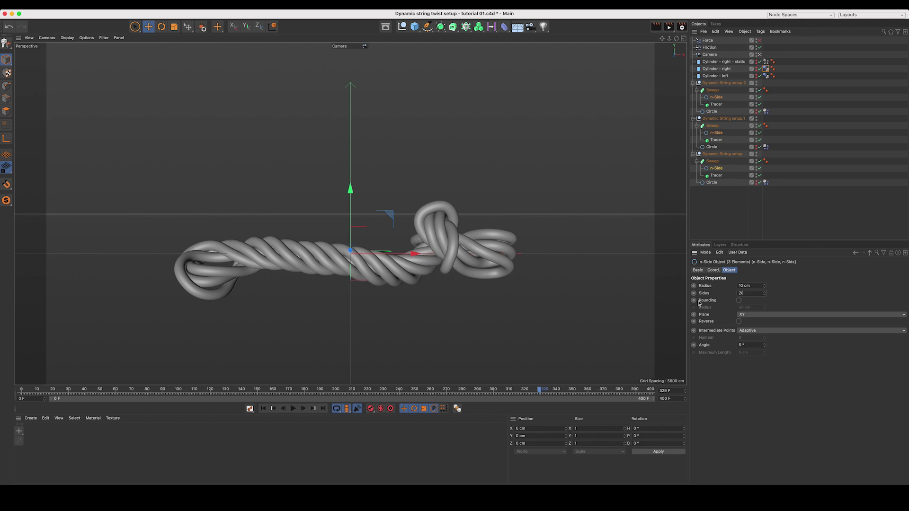
Toggle the wireframe overlay to inspect the rope's polygons, then return to plain shading
key("n")
key("b")
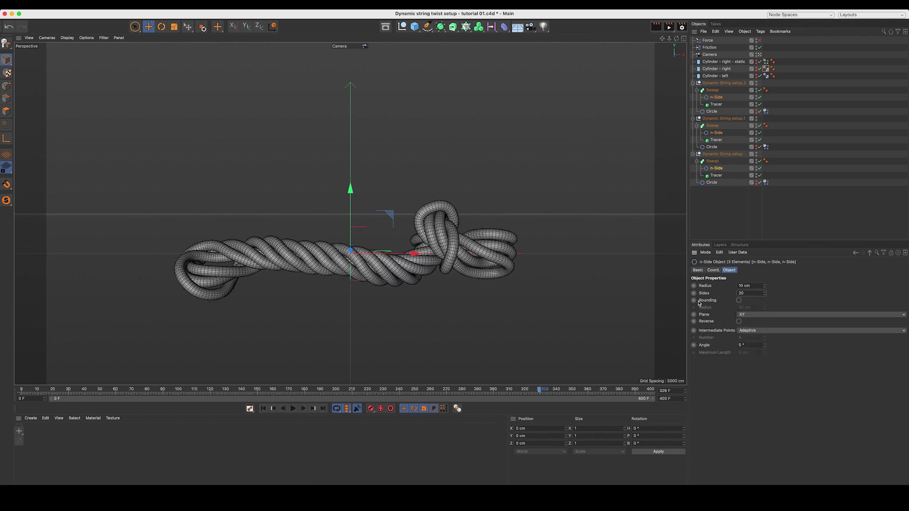
key("n")
key("a")
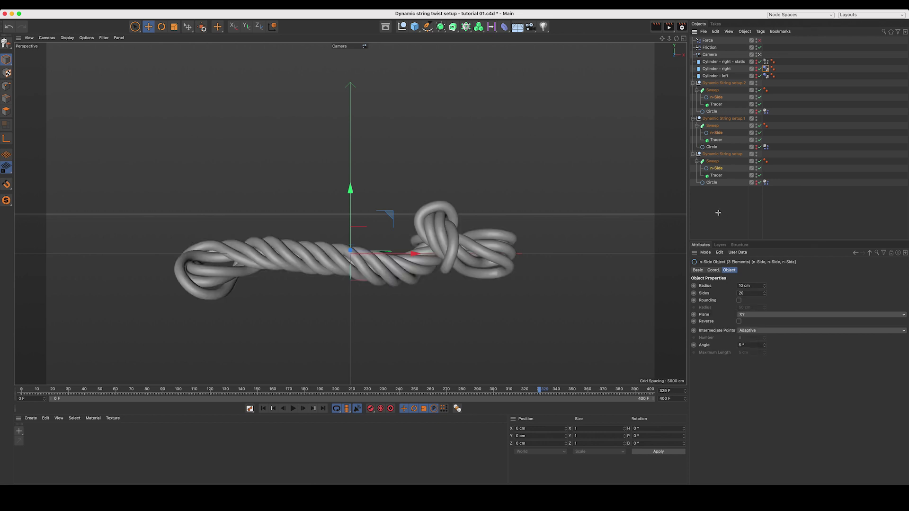
Bake the three string Sweep objects as Alembic
left_click(711, 161)
left_click(712, 125, "shift")
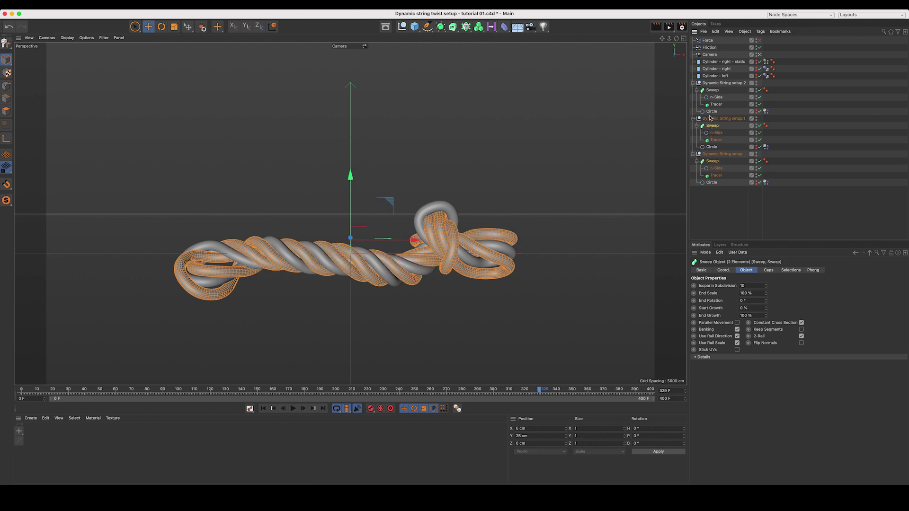
left_click(710, 91, "shift")
right_click(710, 92)
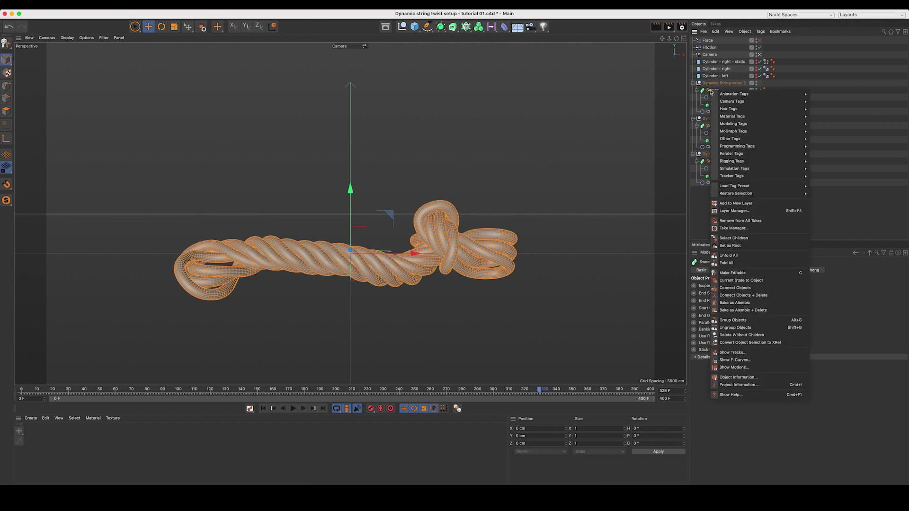
mouse_move(712, 93)
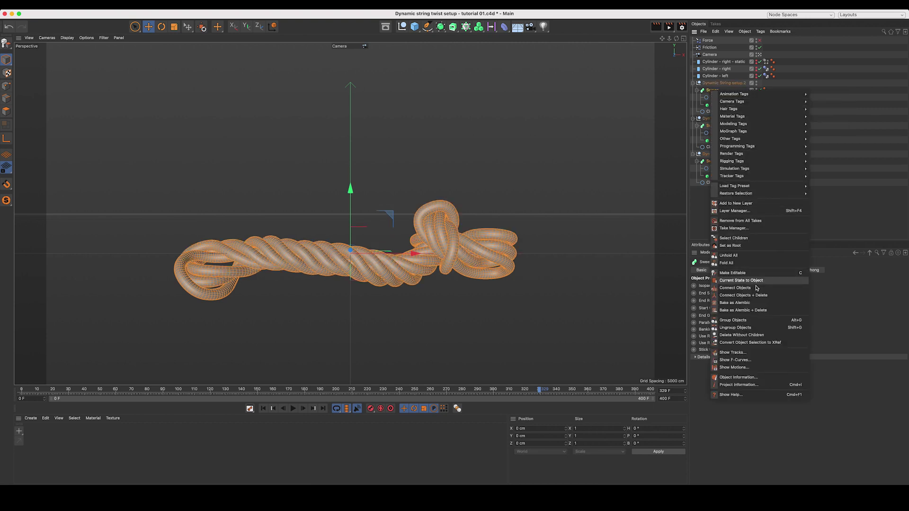
left_click(759, 302)
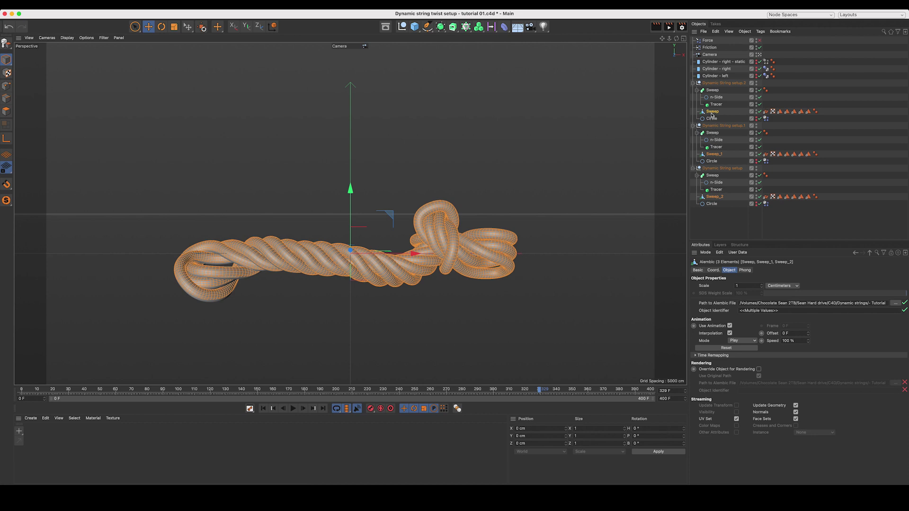
Group the baked Alembic sweeps under a Null named 'Baked animation'
left_click_drag(711, 114, 709, 81)
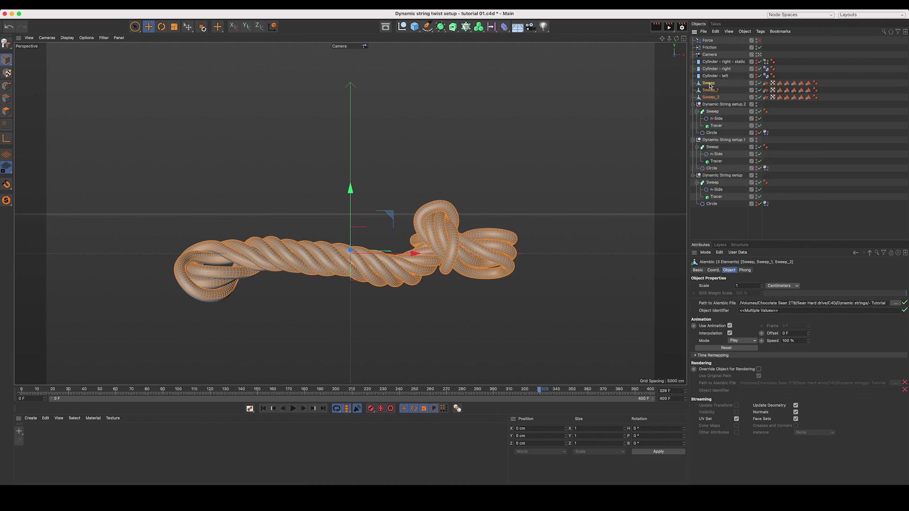
key("alt+g")
double_click(706, 84)
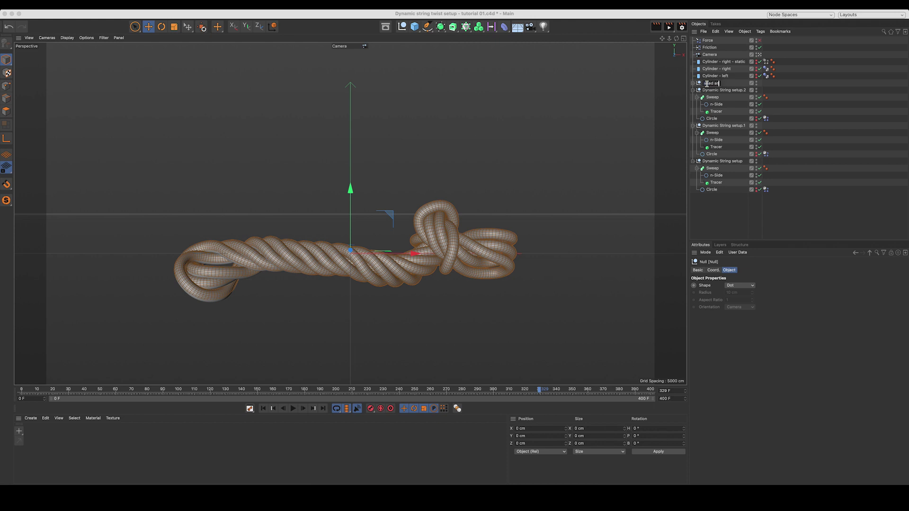
type("Baked animation")
key("Return")
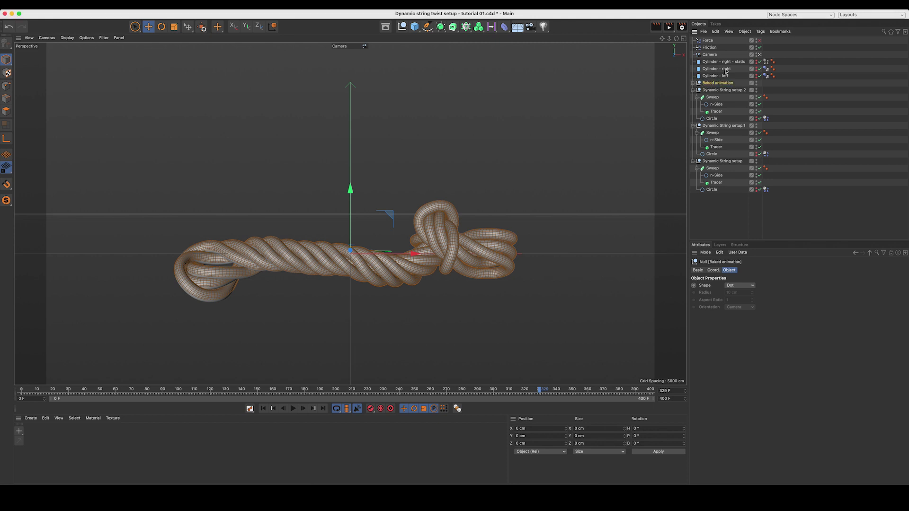
Collapse the three Dynamic String setups, hide them from the viewport, and select the Baked animation null
left_click(692, 89)
left_click(692, 97)
left_click(692, 104)
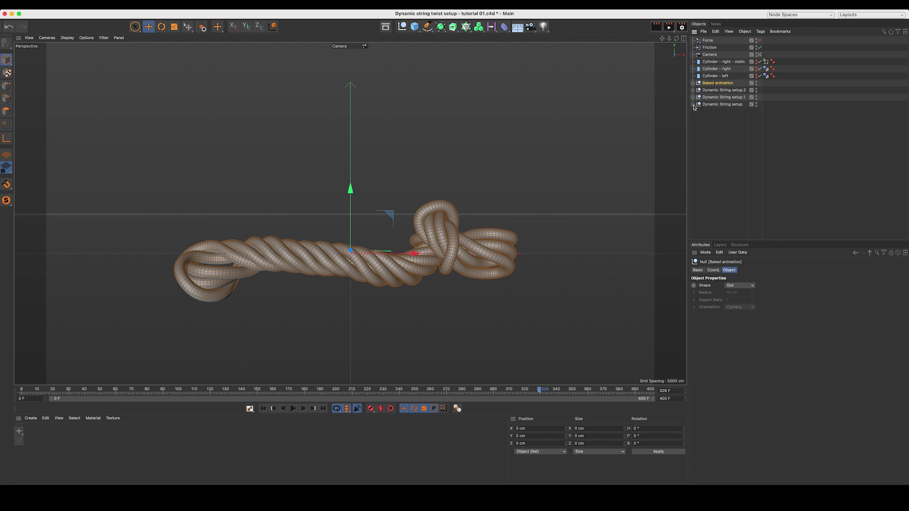
left_click(757, 89)
left_click(756, 97)
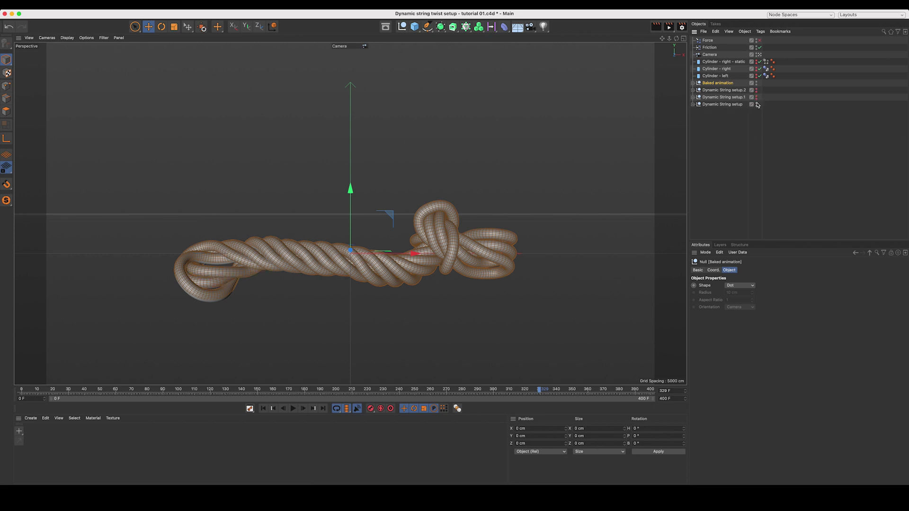
left_click(756, 105)
left_click(717, 84)
At frame 269, rotate the baked rope upright and lower it to Y -37.737 cm
left_click_drag(524, 390, 388, 379)
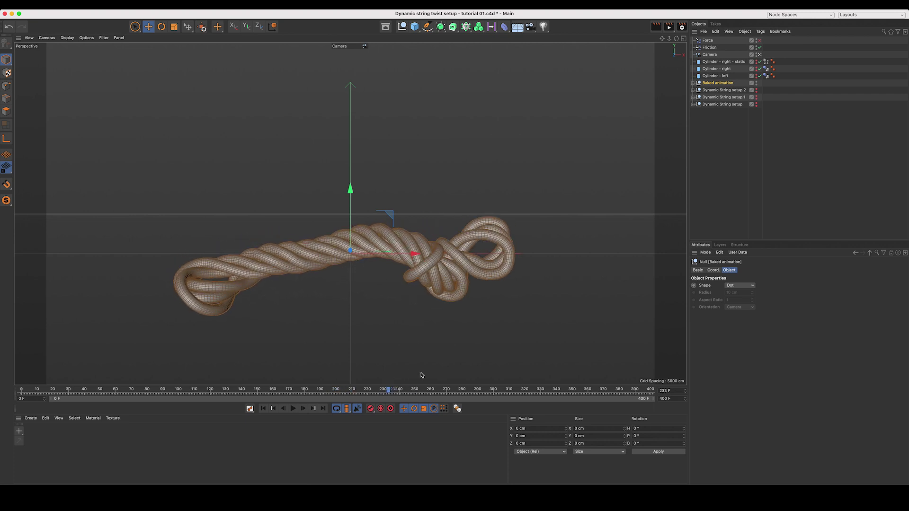
key("r")
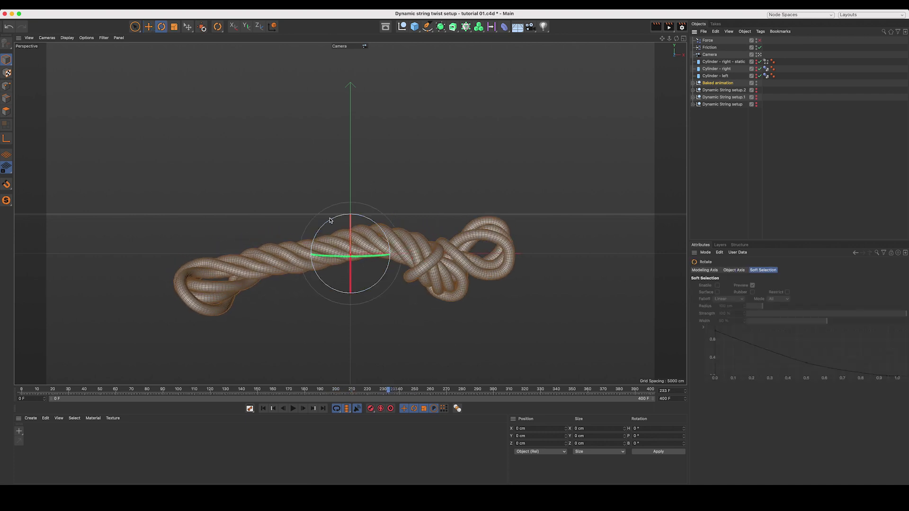
left_click_drag(332, 222, 281, 291)
key("e")
left_click_drag(348, 208, 356, 272)
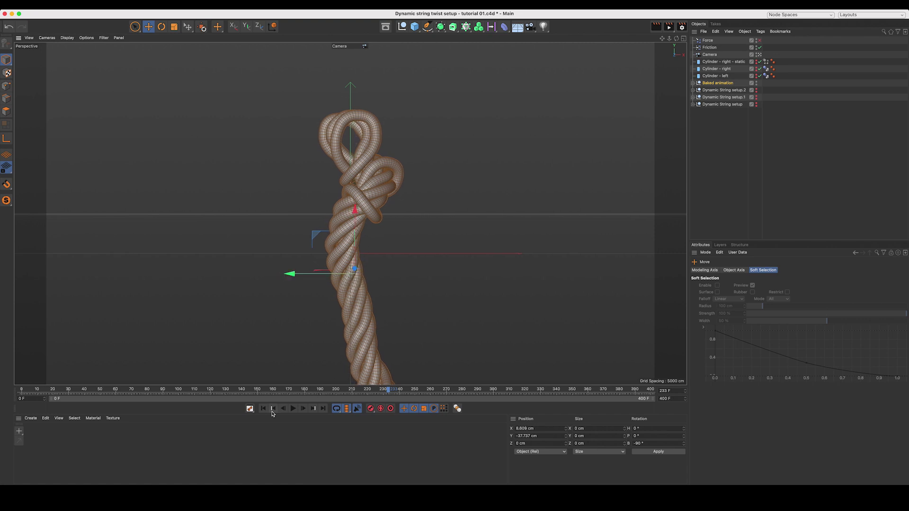
At frame 0, turn the rope's heading to about -63° and expand Baked animation to show its three Sweeps
left_click_drag(199, 389, 551, 389)
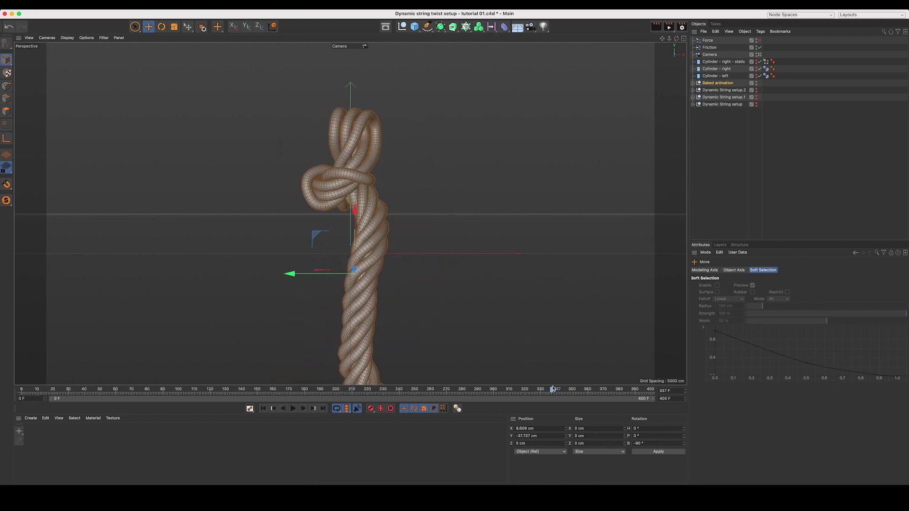
key("r")
left_click_drag(378, 279, 320, 287)
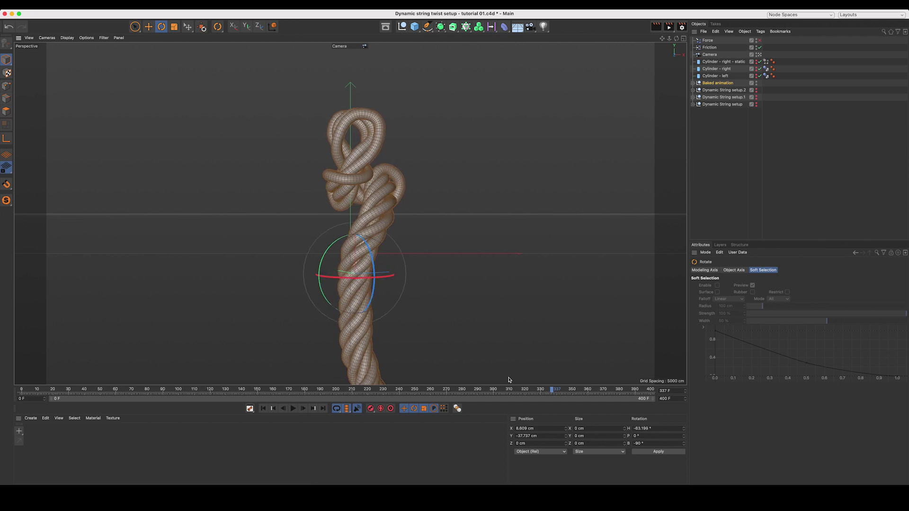
key("F6")
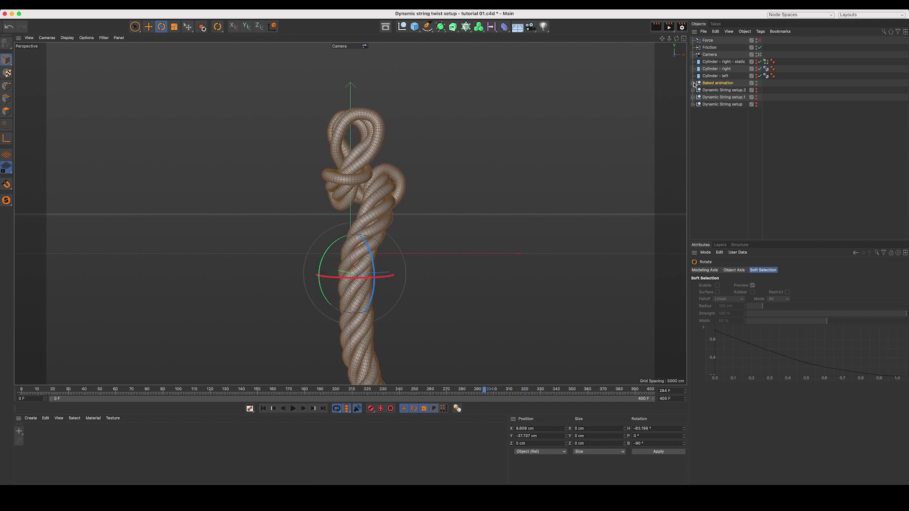
left_click(693, 83)
left_click(711, 159)
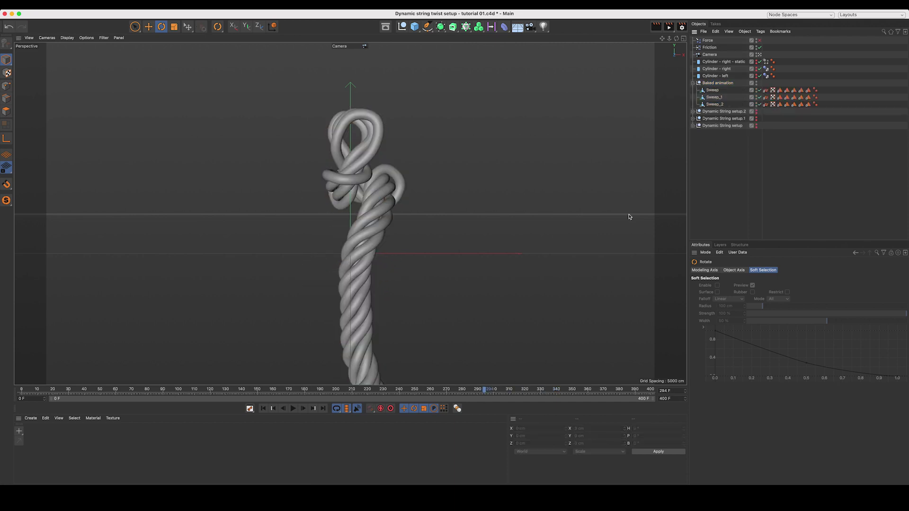
Create three materials, make Mat cyan (H 188°, S 84%, V 90%) and apply it to Sweep
double_click(260, 443)
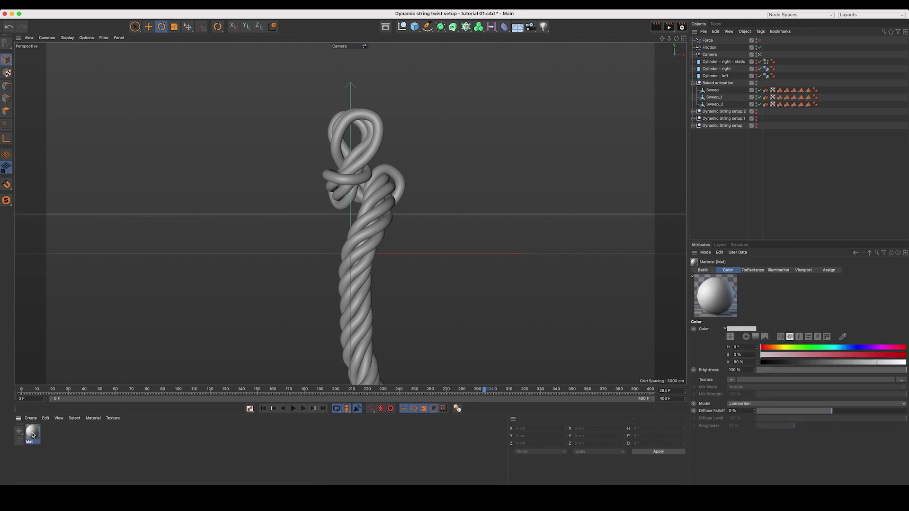
key("super+c")
key("super+v")
key("super+v")
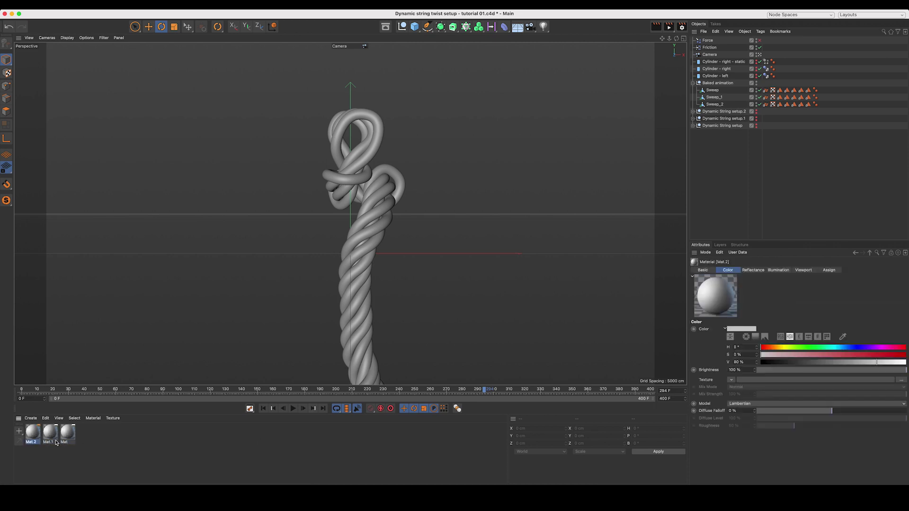
double_click(69, 432)
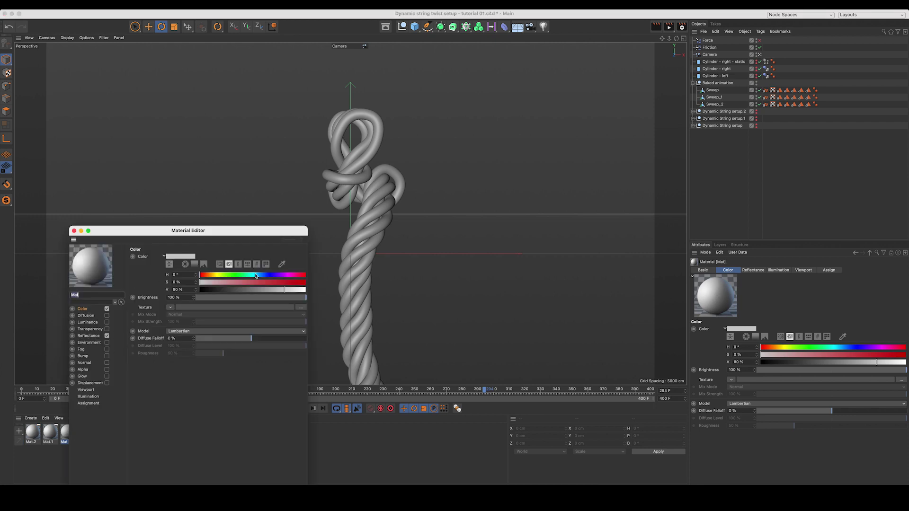
left_click(255, 276)
left_click(288, 282)
left_click(294, 289)
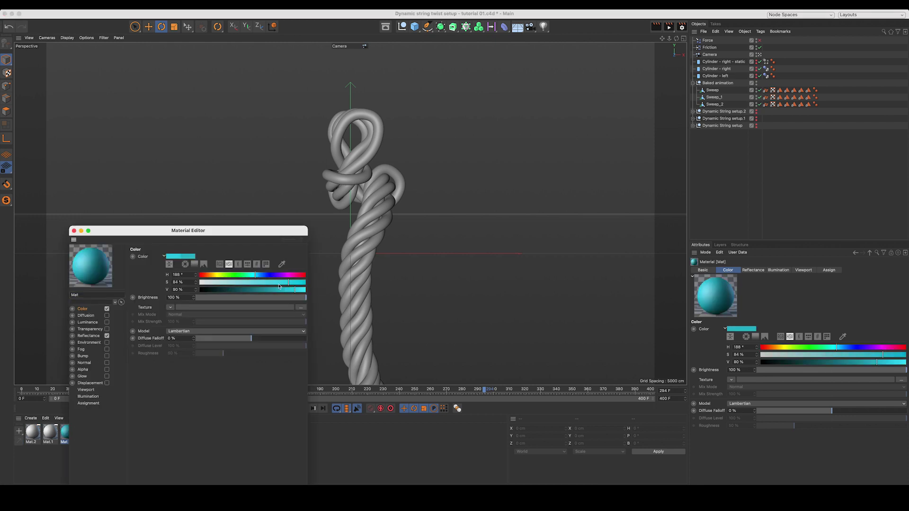
left_click(74, 231)
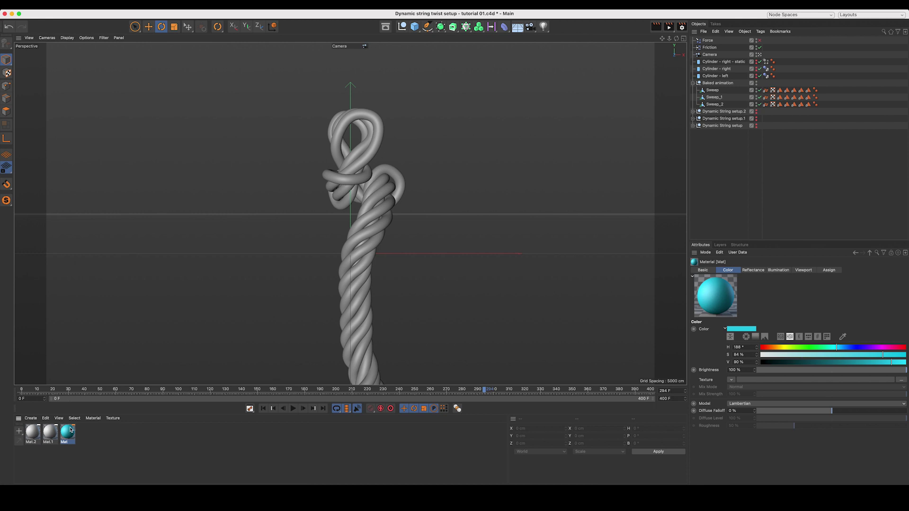
left_click_drag(715, 91, 715, 91)
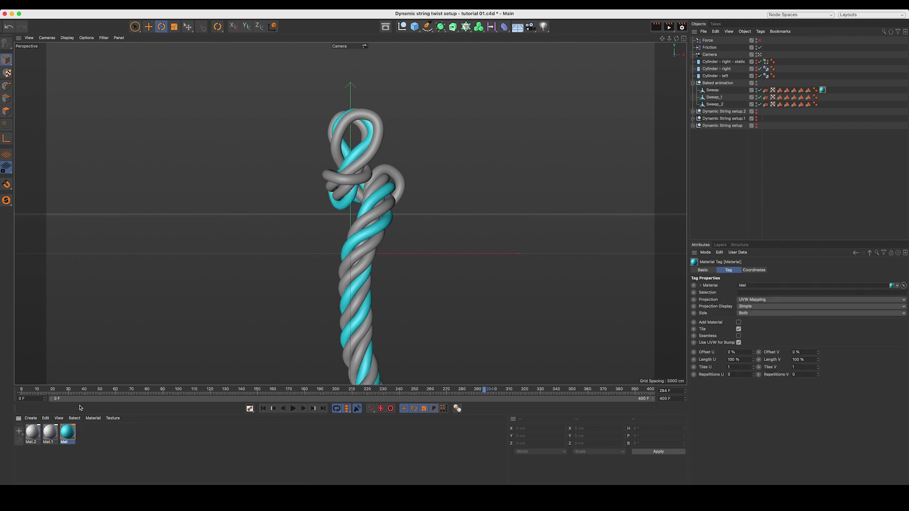
Make Mat.1 a saturated blue and apply it to Sweep_1
double_click(51, 433)
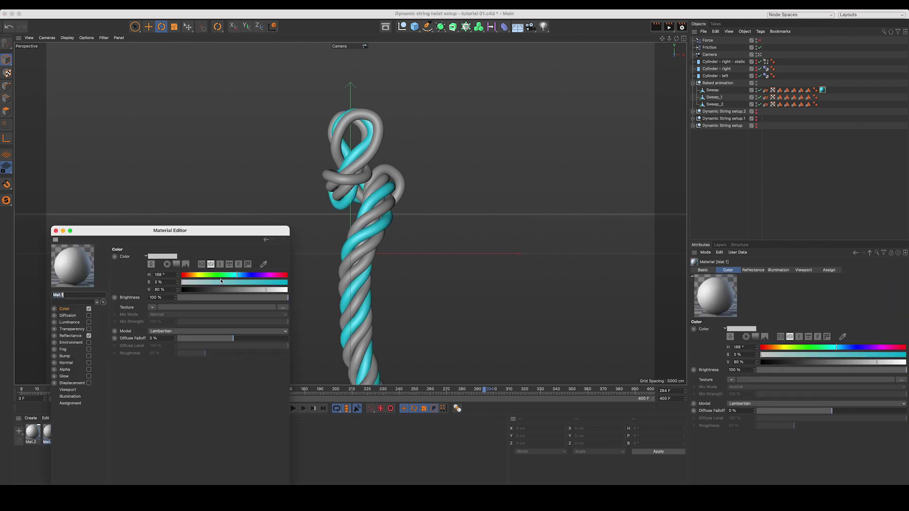
left_click_drag(241, 276, 271, 282)
left_click(56, 231)
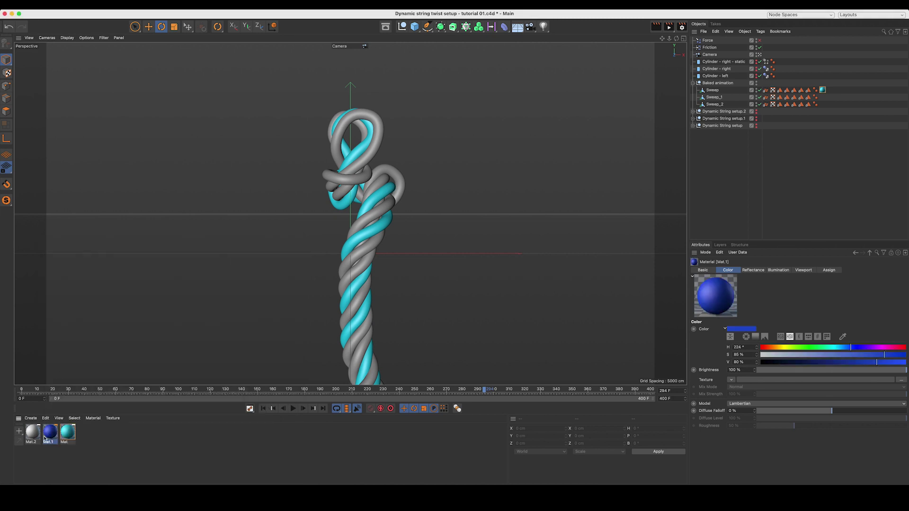
left_click_drag(54, 431, 709, 98)
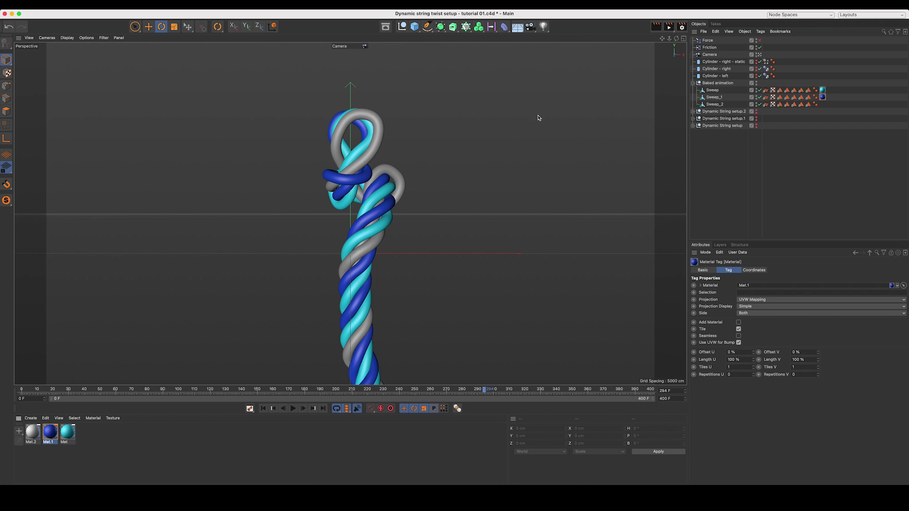
Make Mat.2 yellow with higher saturation and value, and apply it to Sweep_2
double_click(31, 438)
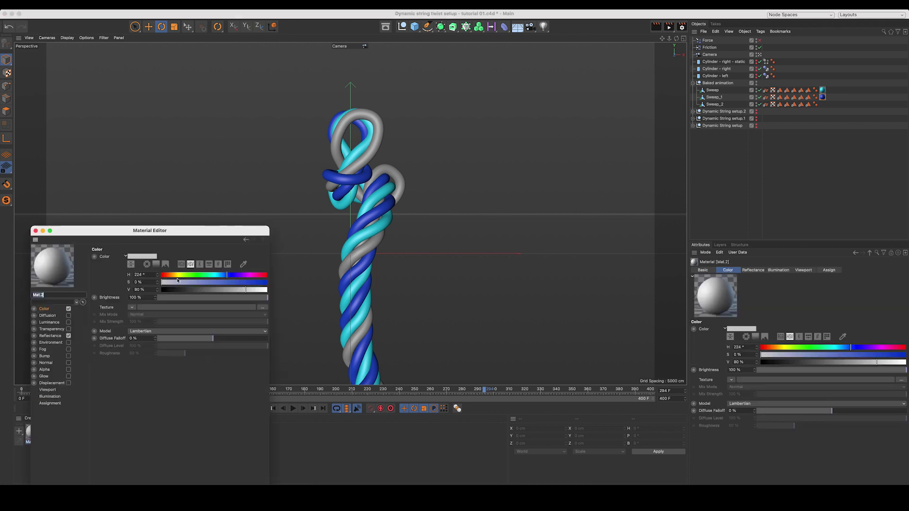
left_click_drag(176, 276, 180, 276)
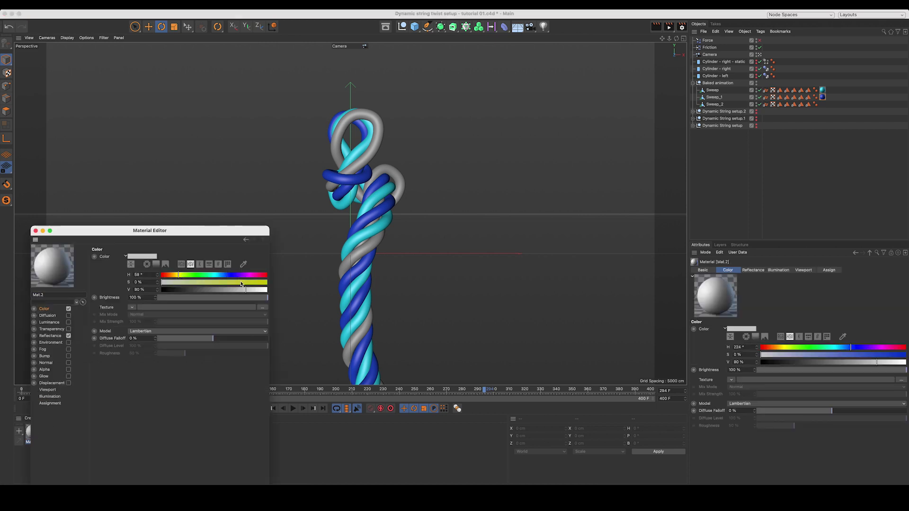
left_click_drag(241, 284, 260, 289)
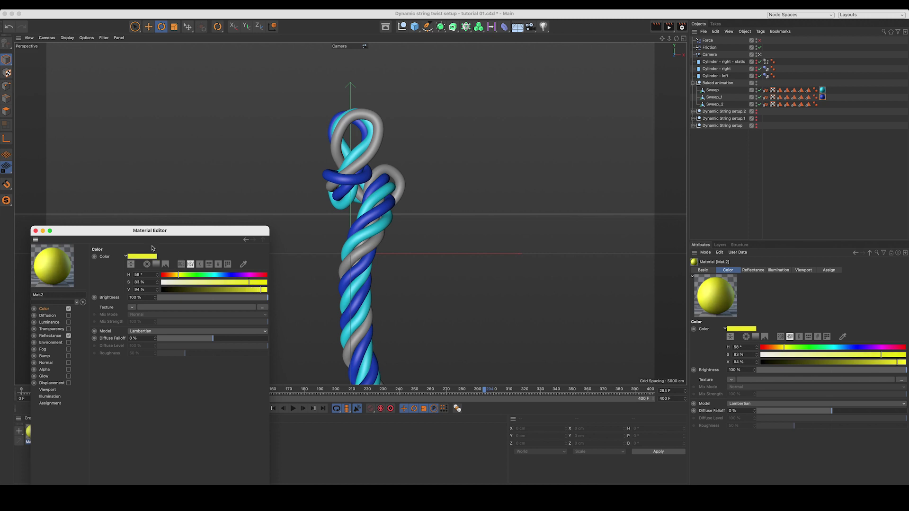
left_click(35, 231)
left_click_drag(40, 426, 705, 105)
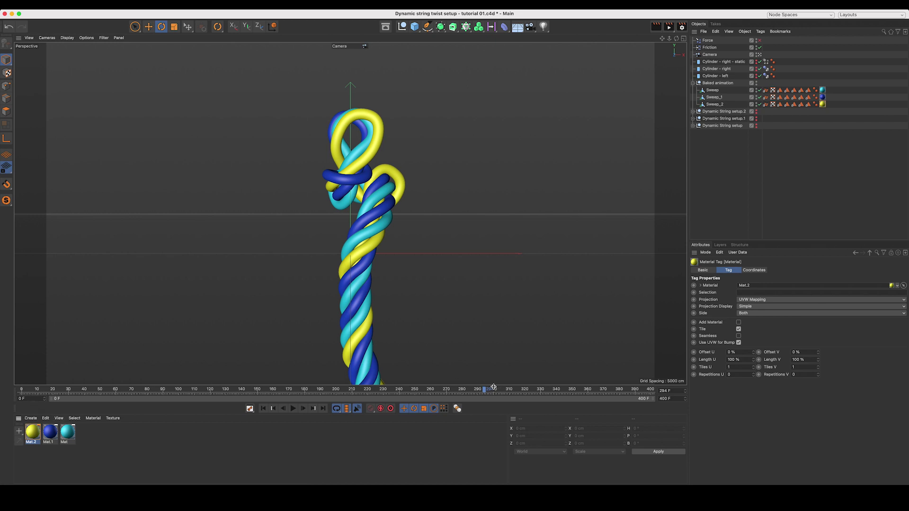
left_click_drag(485, 390, 294, 402)
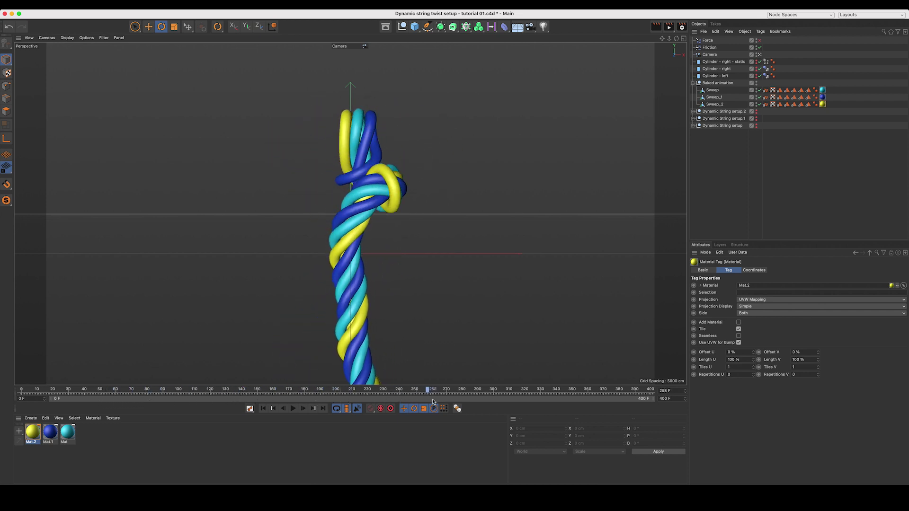
left_click_drag(432, 401, 462, 405)
left_click_drag(327, 406, 71, 407)
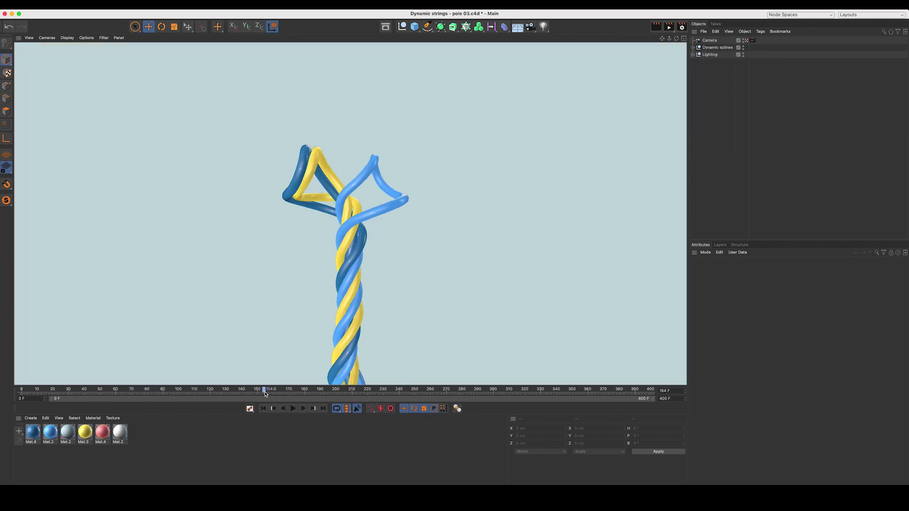
Scrub the pole 03 rope animation to frames 172, 109 and 67 for review
left_click_drag(264, 395, 304, 395)
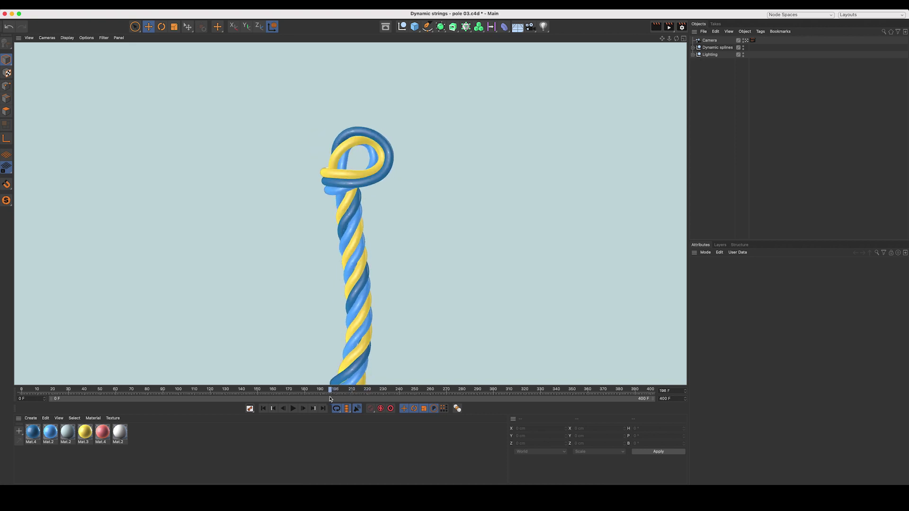
mouse_move(293, 400)
left_mouse_down()
mouse_move(148, 399)
mouse_move(291, 398)
left_mouse_up()
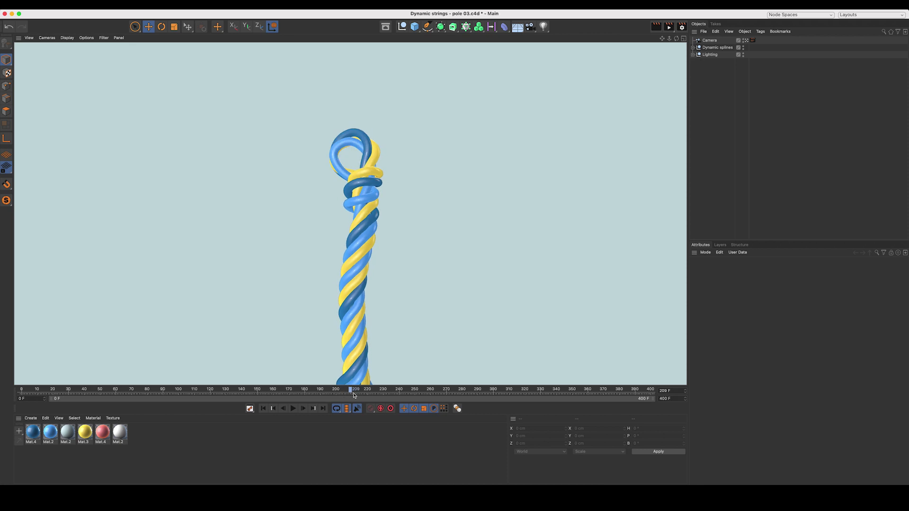
left_click_drag(307, 401, 283, 396)
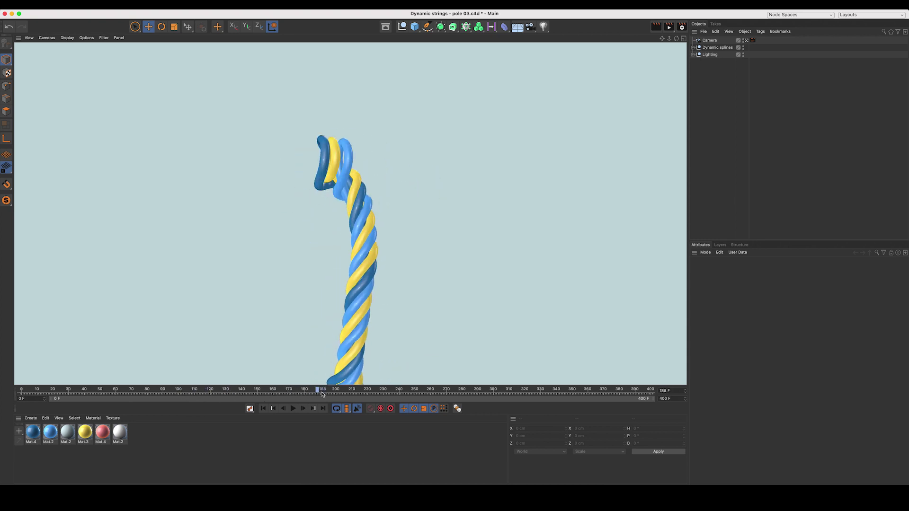